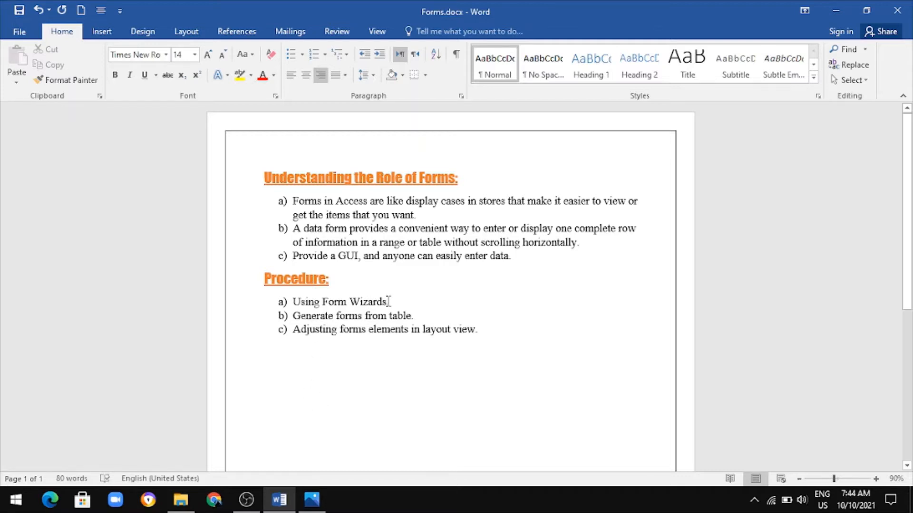
# - Review the Procedure list in the Forms document, covering form wizards, generating forms from a table and adjusting form elements in layout view
pyautogui.moveTo(389, 302); pyautogui.dragTo(330, 300)
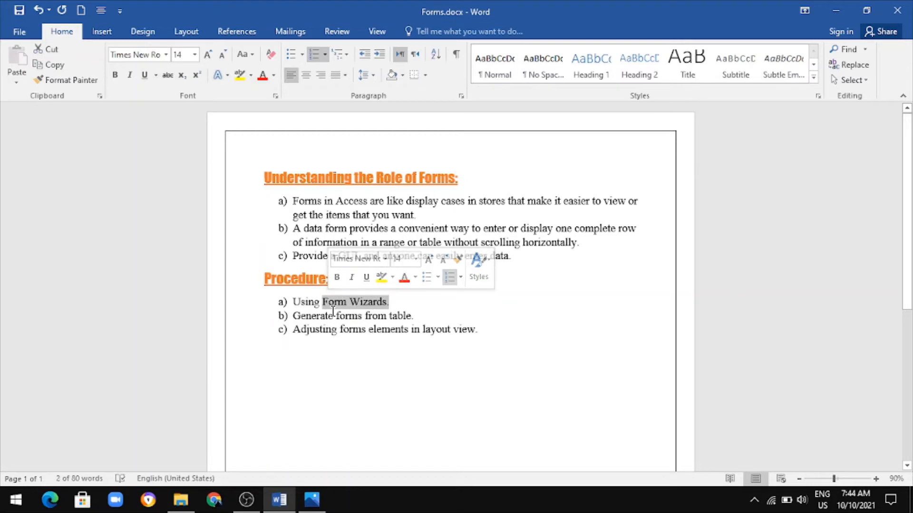
pyautogui.click(333, 315)
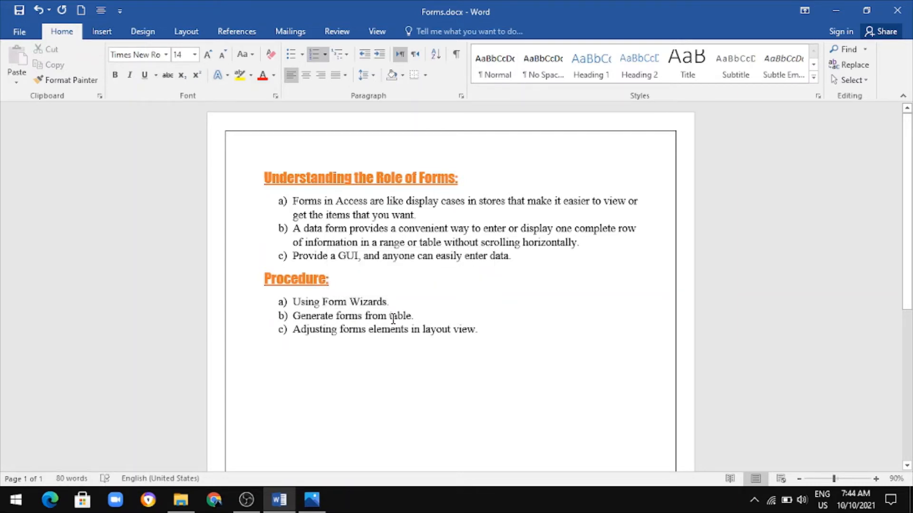
pyautogui.moveTo(416, 315); pyautogui.dragTo(316, 323)
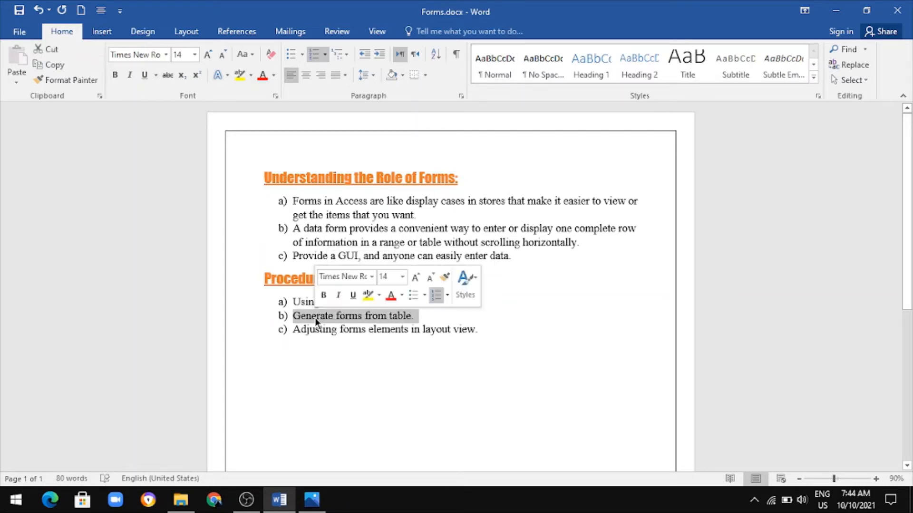
pyautogui.click(390, 302)
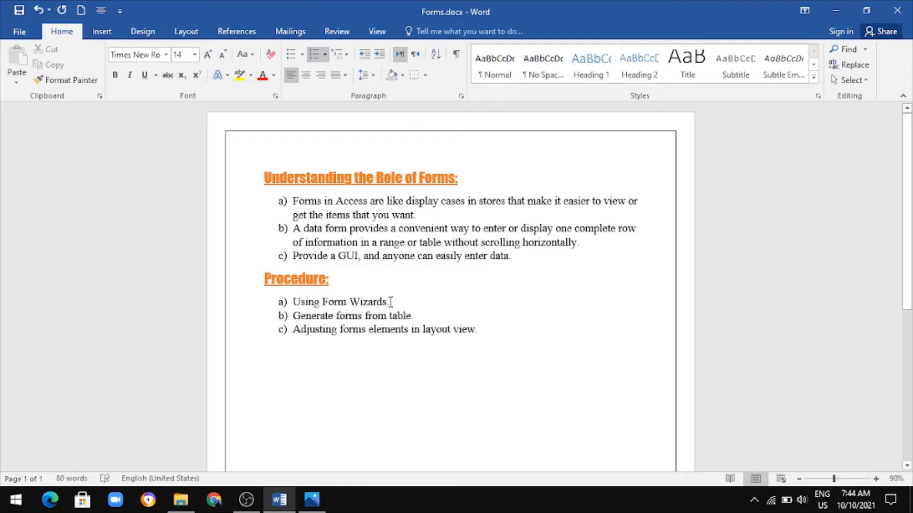
pyautogui.moveTo(390, 302); pyautogui.dragTo(338, 300)
pyautogui.click(353, 329)
pyautogui.moveTo(477, 329); pyautogui.dragTo(379, 333)
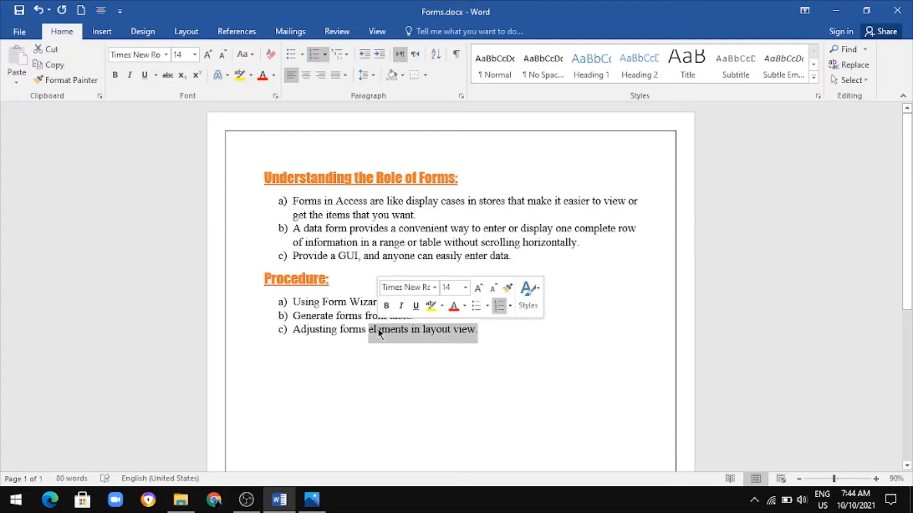
pyautogui.click(336, 362)
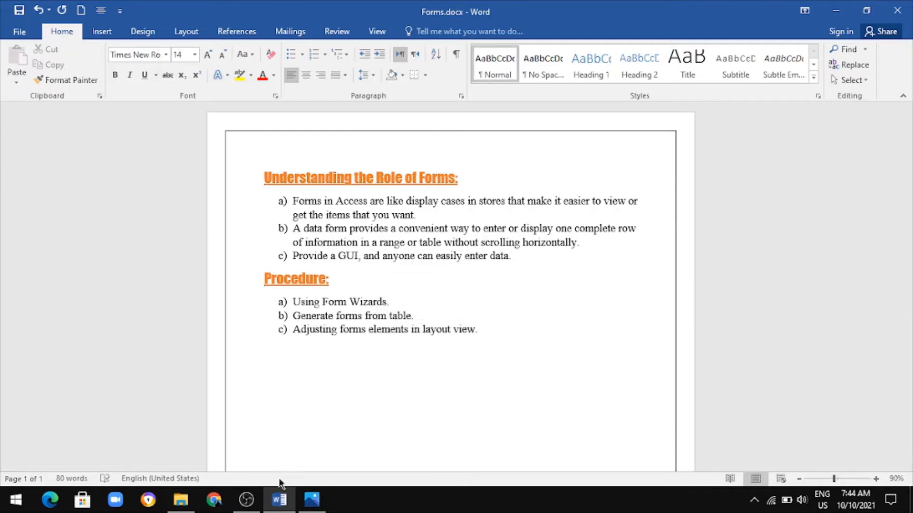
# - Switch to Access by opening the Practise database from the desktop, and open its Student table
pyautogui.click(835, 10)
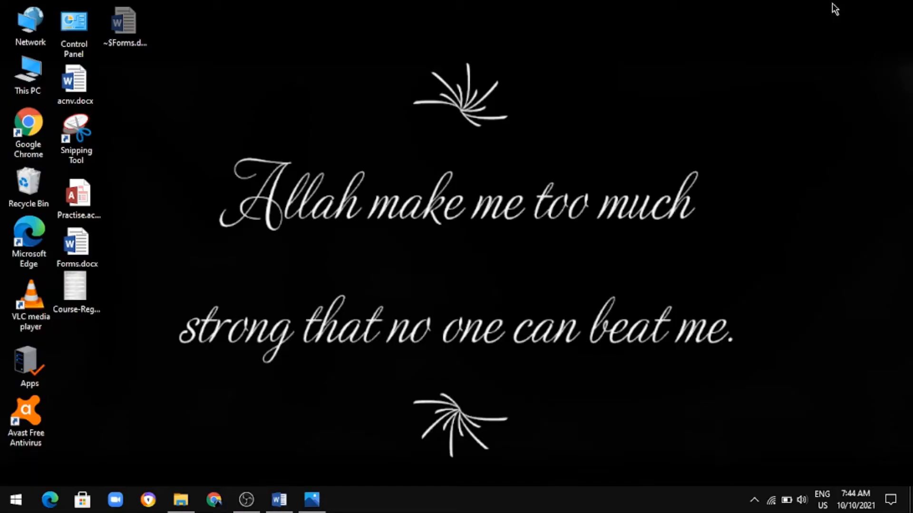
pyautogui.doubleClick(82, 209)
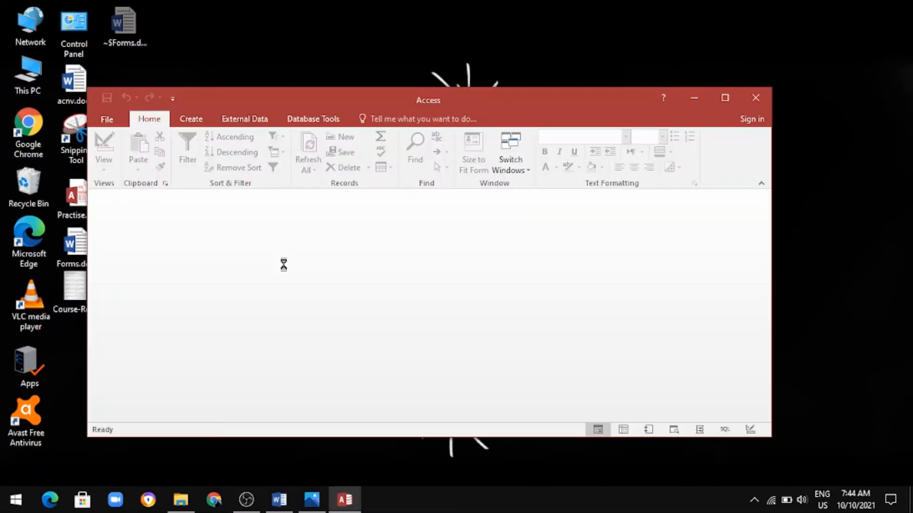
pyautogui.click(724, 98)
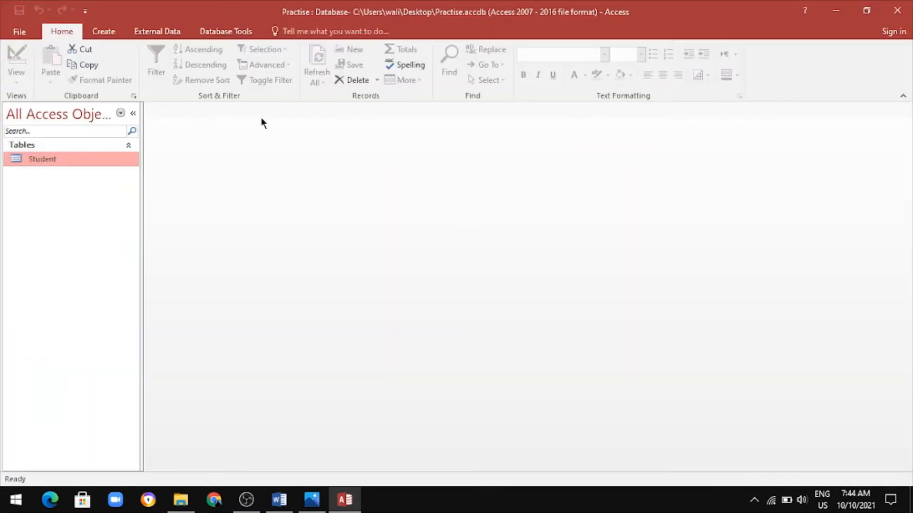
pyautogui.doubleClick(79, 159)
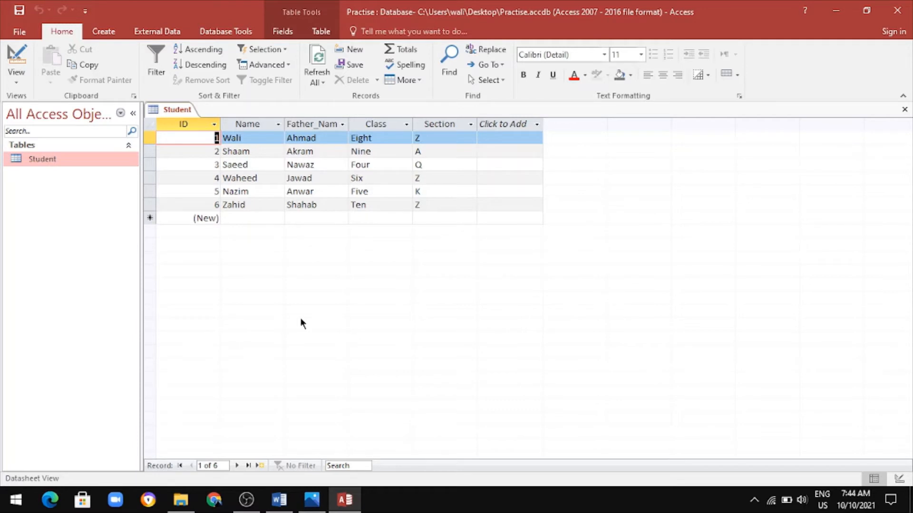
# - Examine the Student table's field names and data types in Design View, and return to Datasheet View
pyautogui.click(16, 75)
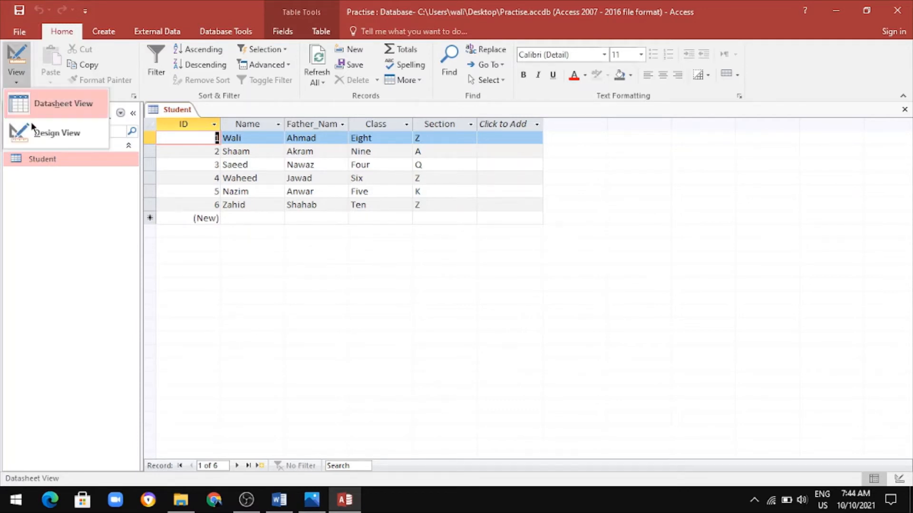
pyautogui.click(35, 132)
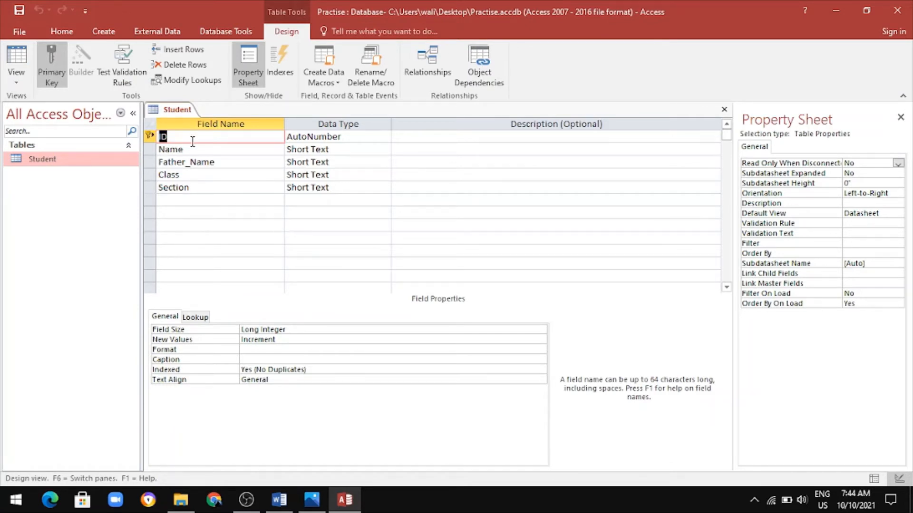
pyautogui.click(345, 138)
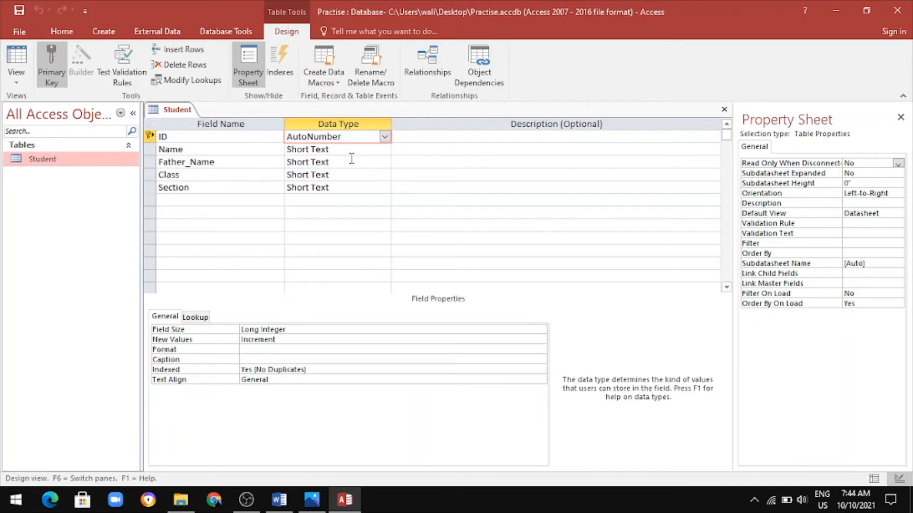
pyautogui.click(19, 77)
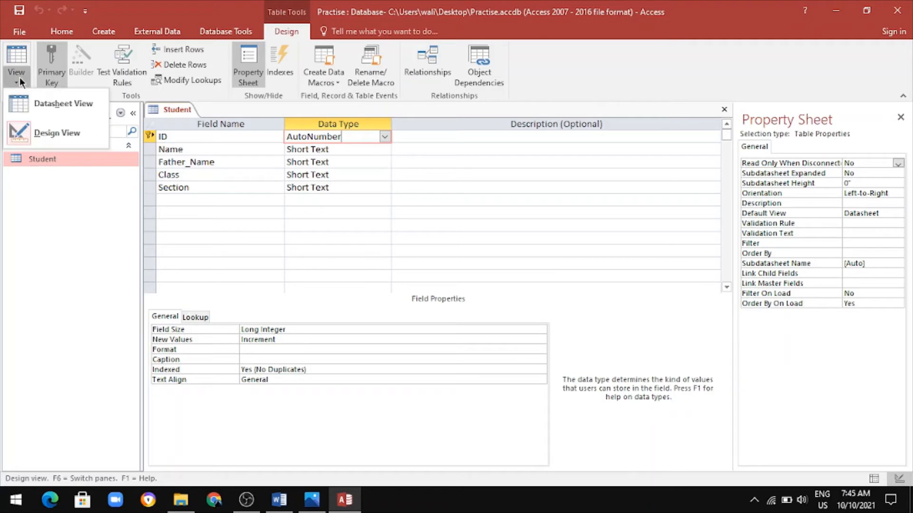
pyautogui.click(35, 107)
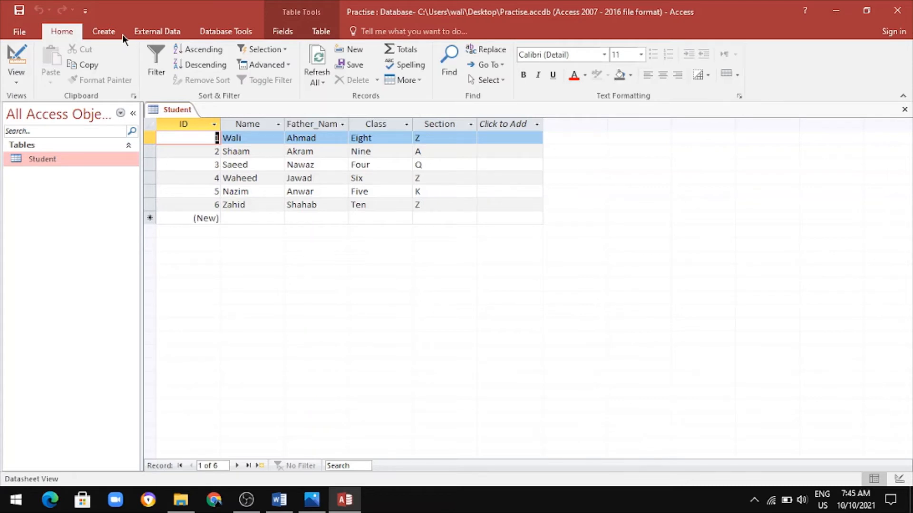
# - Start the Form Wizard with the Student table as the source of the form
pyautogui.click(108, 34)
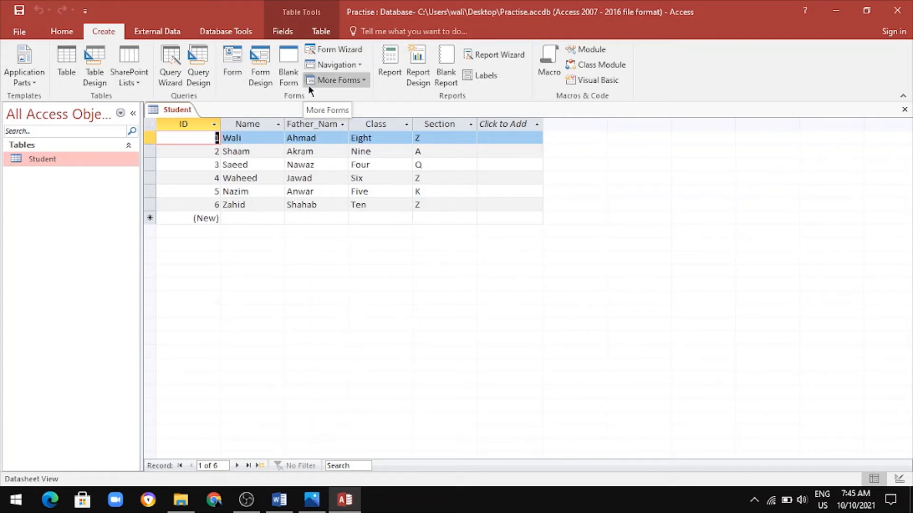
pyautogui.click(334, 49)
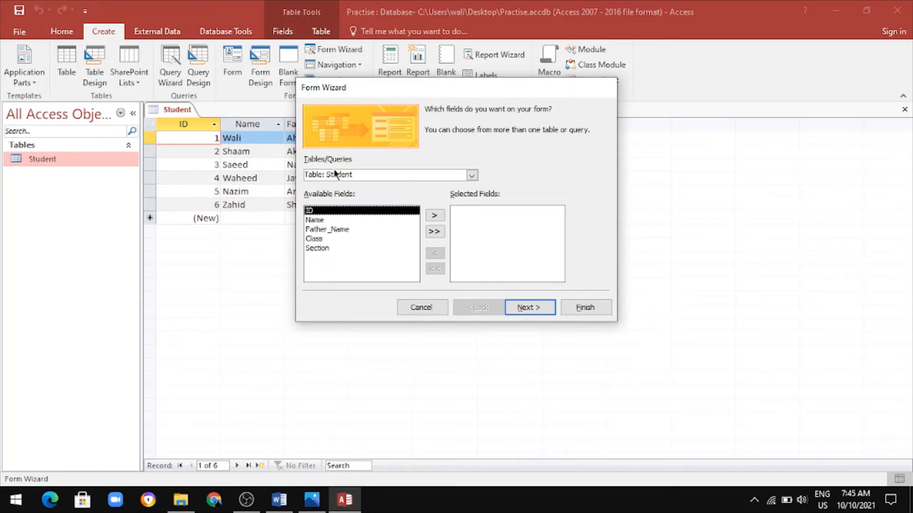
pyautogui.moveTo(355, 175); pyautogui.dragTo(323, 175)
pyautogui.click(362, 172)
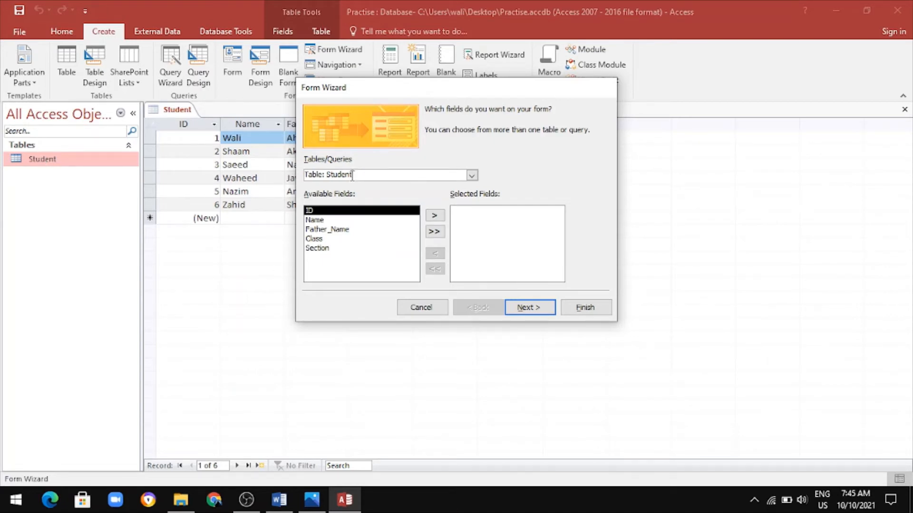
pyautogui.click(471, 176)
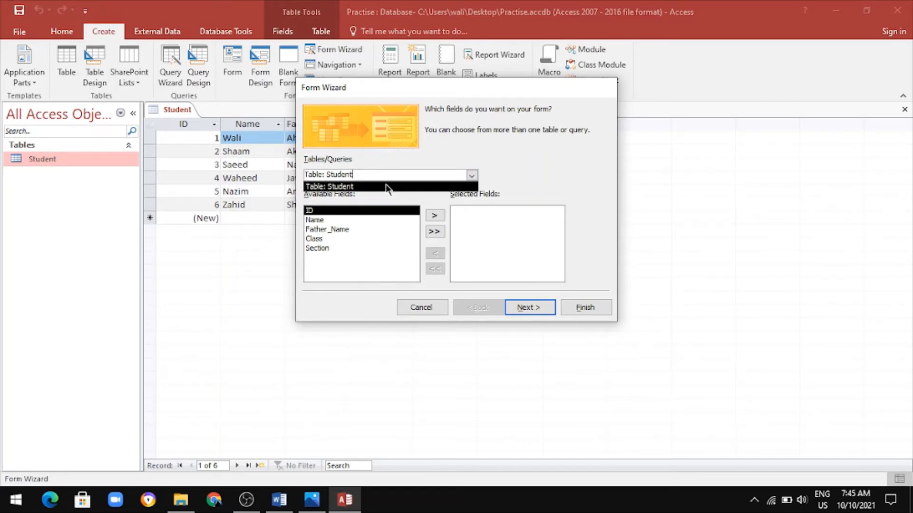
pyautogui.click(363, 206)
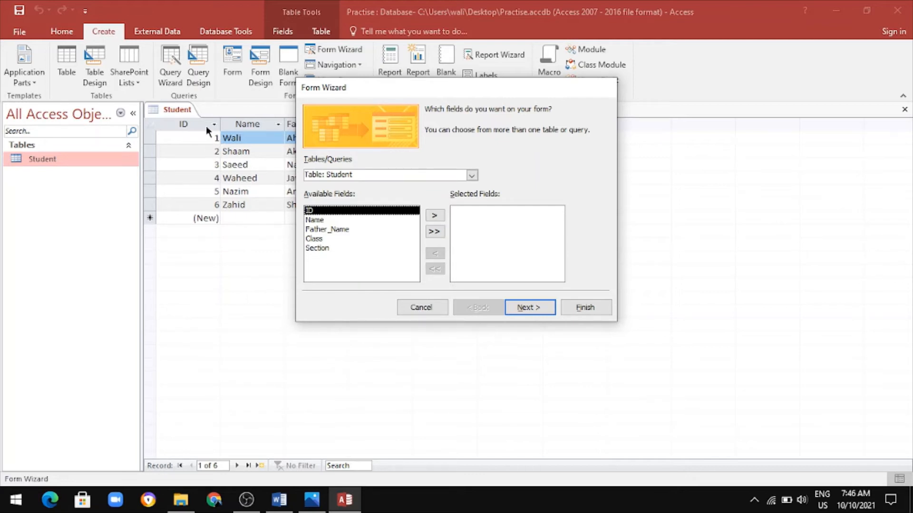
pyautogui.moveTo(421, 95); pyautogui.dragTo(589, 207)
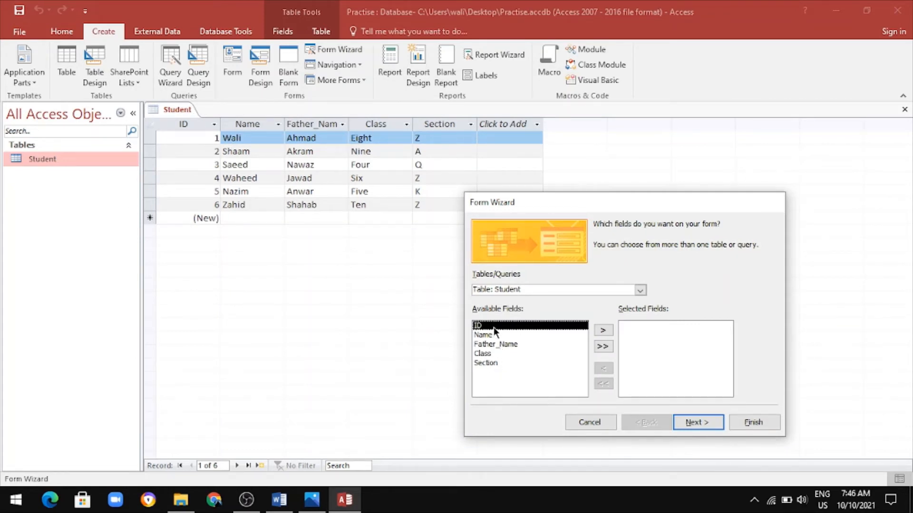
pyautogui.moveTo(578, 197); pyautogui.dragTo(394, 115)
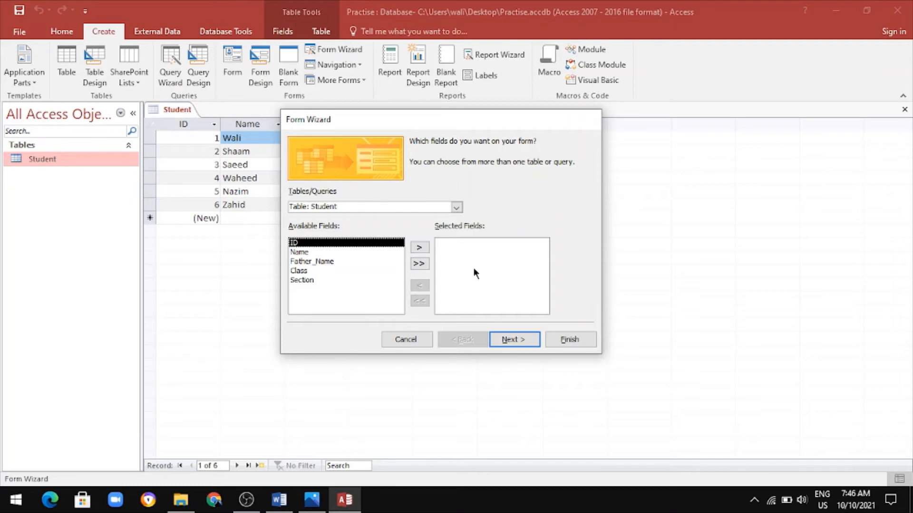
# - Add the fields Name, Father_Name, Class and Section individually to the form's selected fields
pyautogui.click(300, 252)
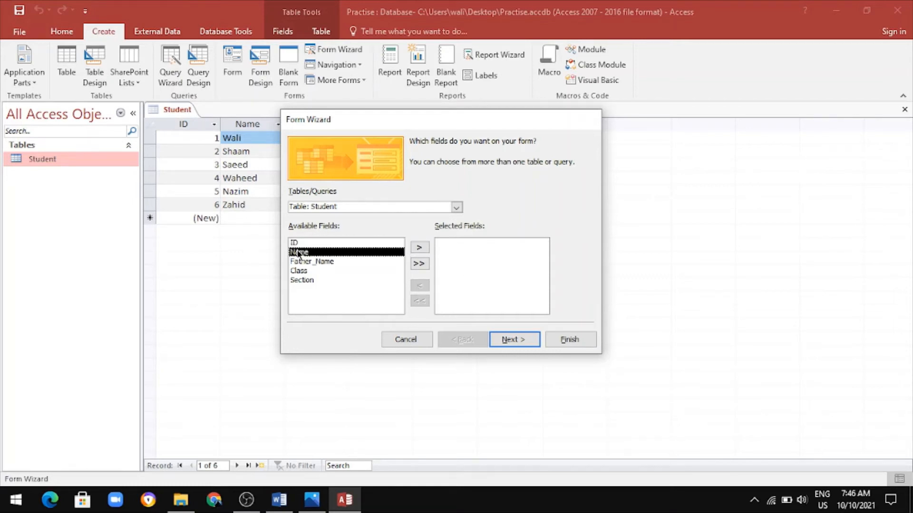
pyautogui.click(425, 247)
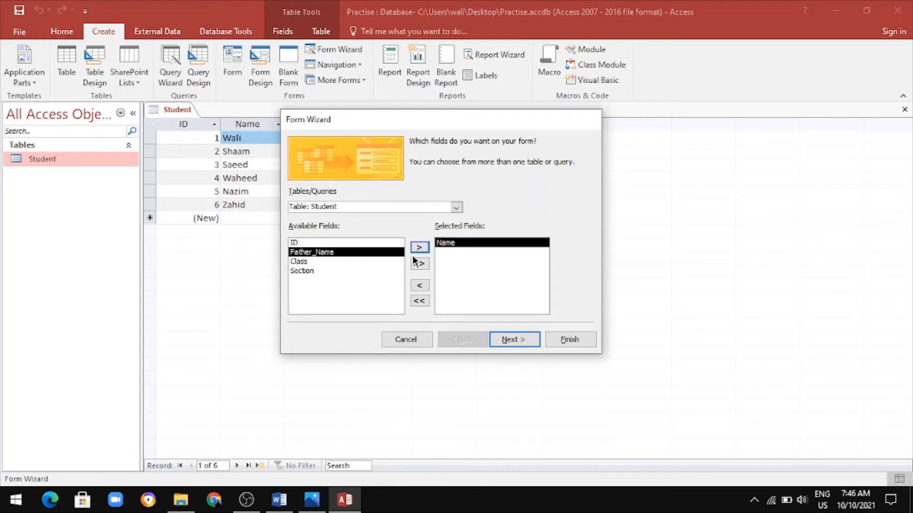
pyautogui.click(420, 248)
pyautogui.click(420, 248)
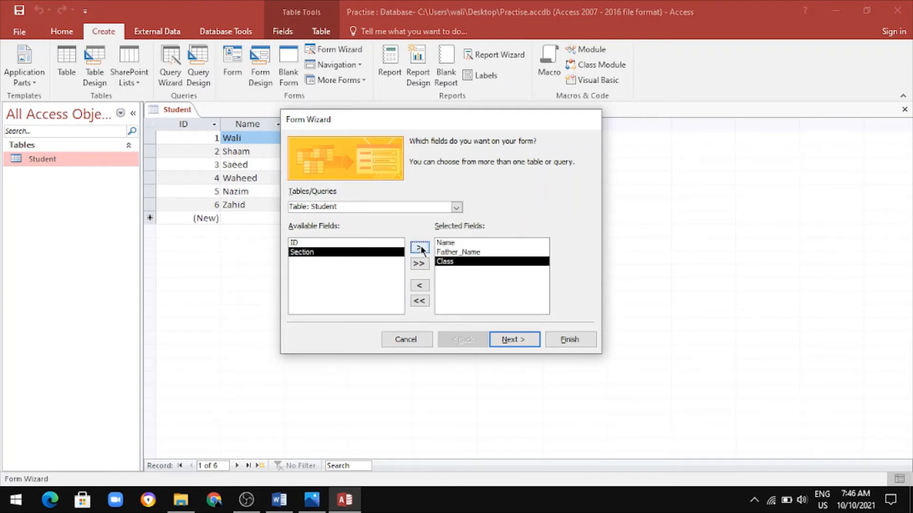
pyautogui.click(420, 248)
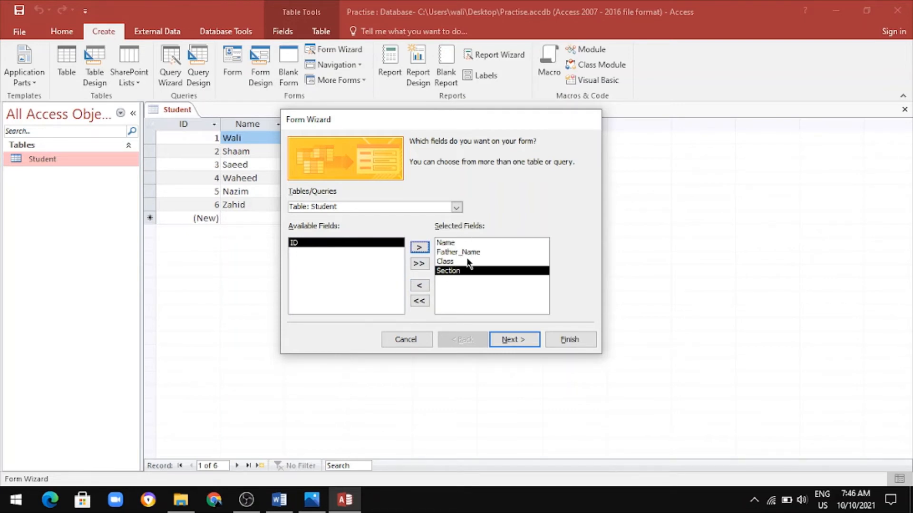
# - Remove the fields from the form's selection one by one
pyautogui.click(419, 285)
pyautogui.click(419, 285)
pyautogui.click(418, 285)
pyautogui.click(418, 285)
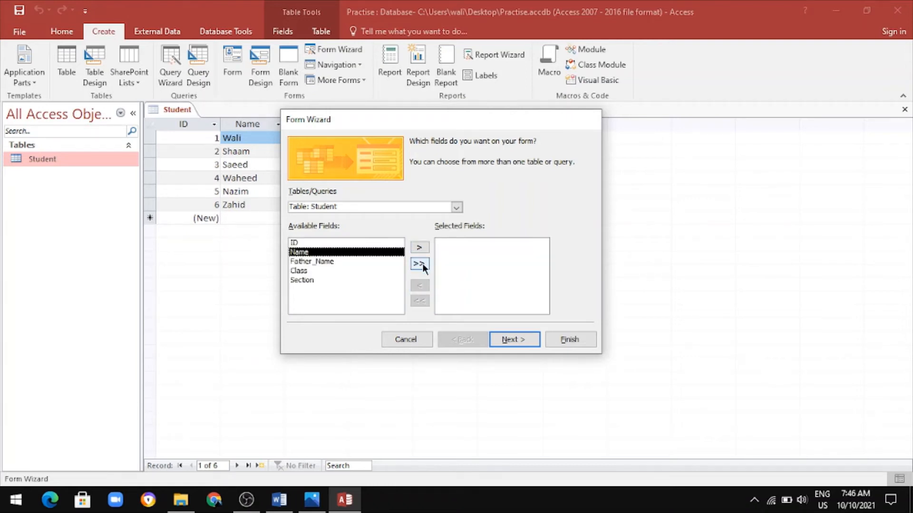
# - Add all fields of the Student table to the form at once, and remove them again one by one
pyautogui.click(421, 263)
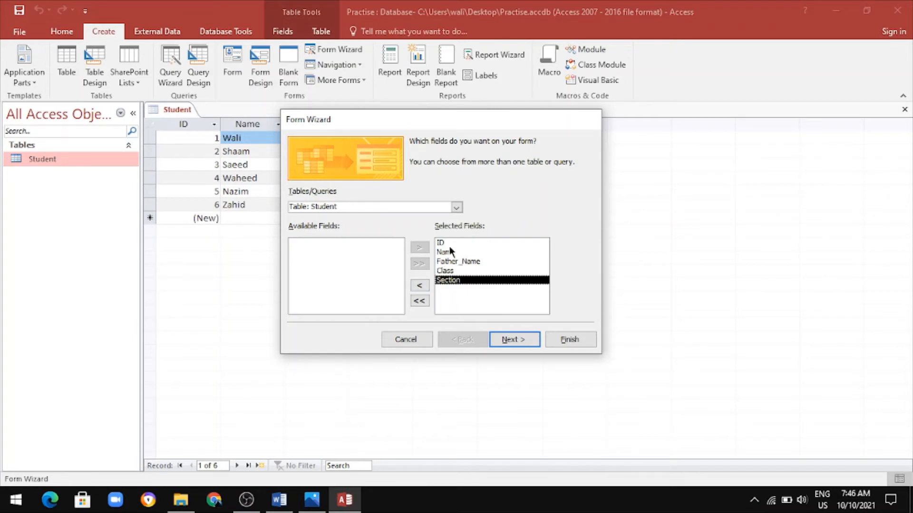
pyautogui.click(419, 285)
pyautogui.click(418, 285)
pyautogui.click(418, 285)
pyautogui.click(419, 285)
pyautogui.click(419, 285)
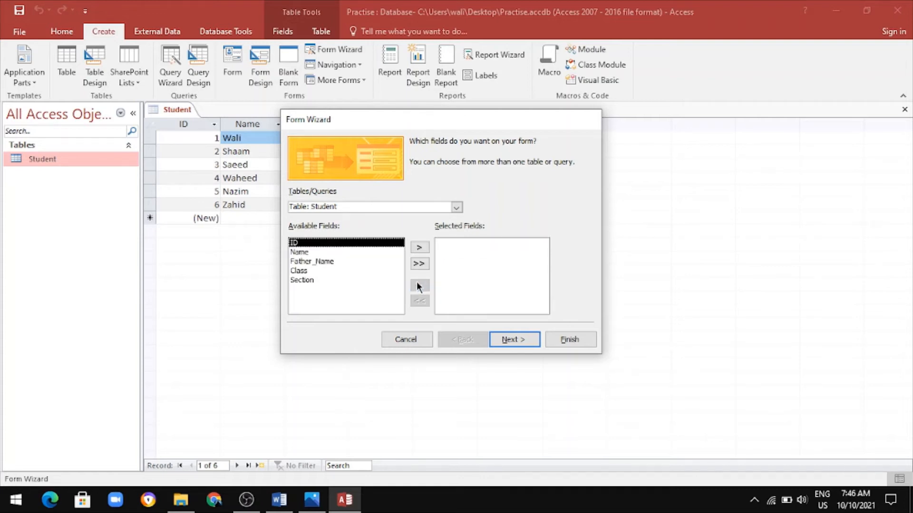
# - Select only the fields Name, Father_Name, Class and Section for the form, leaving out ID
pyautogui.click(306, 252)
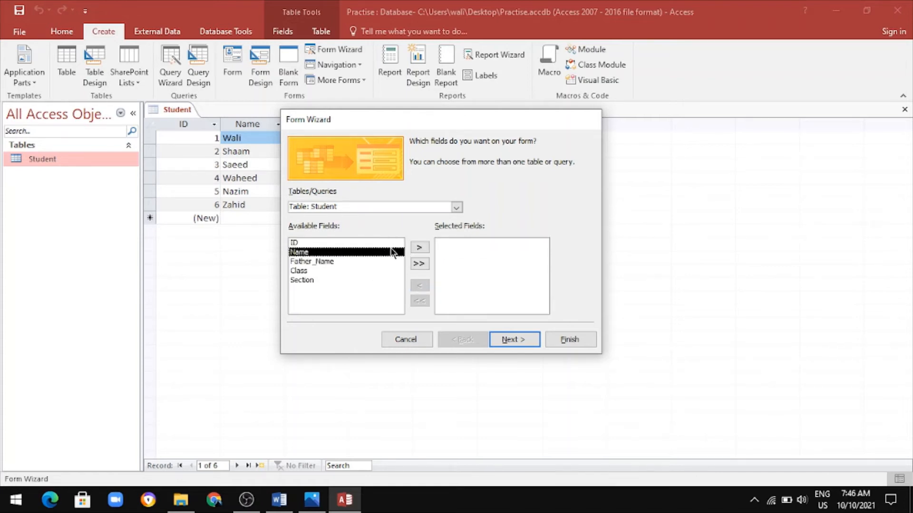
pyautogui.click(428, 247)
pyautogui.click(427, 247)
pyautogui.click(428, 247)
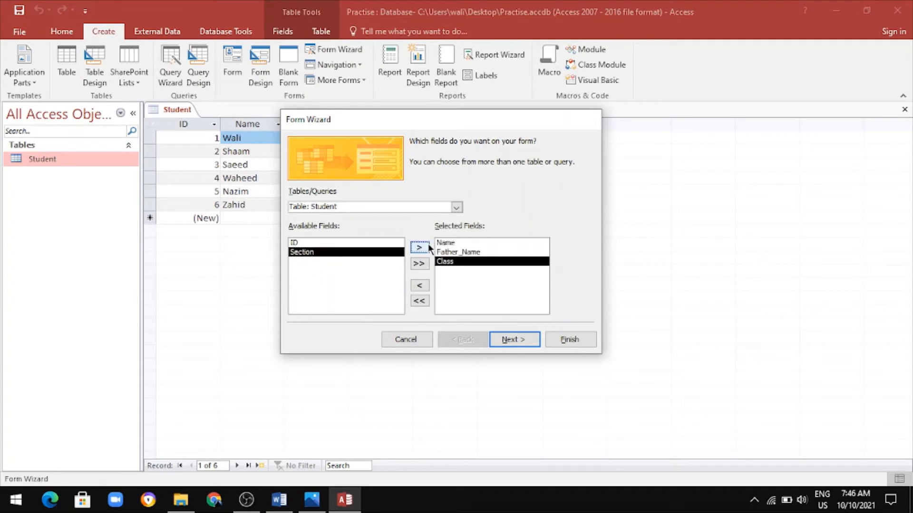
pyautogui.click(428, 247)
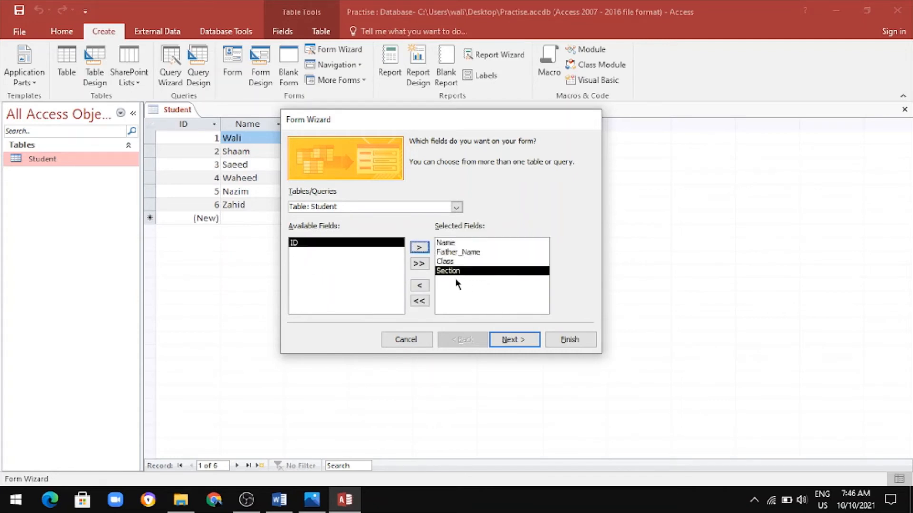
# - Give the form a Columnar layout and the title Student_Form, and finish the wizard with the form opened for viewing or entering information
pyautogui.click(505, 347)
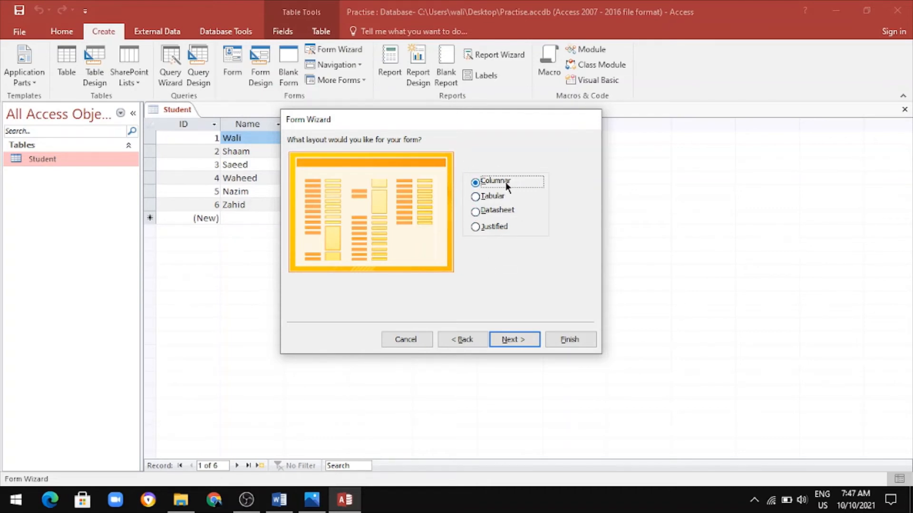
pyautogui.click(514, 339)
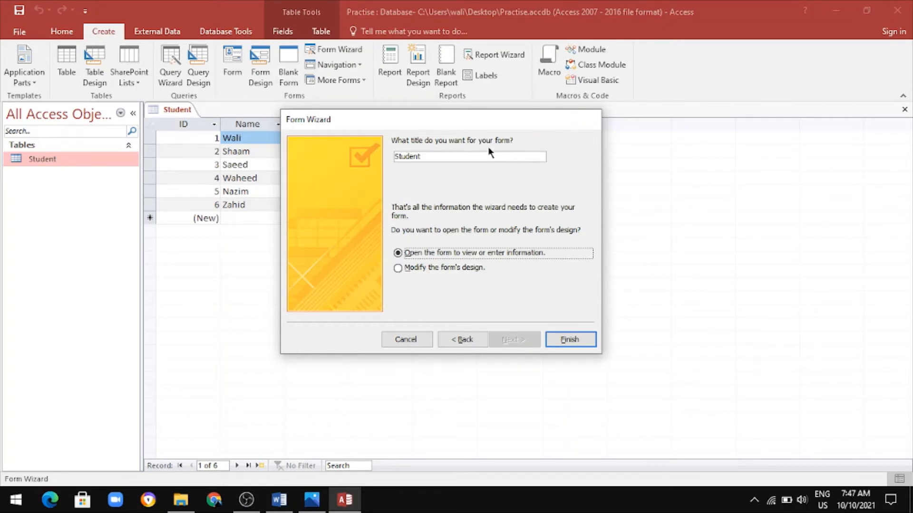
pyautogui.click(448, 156)
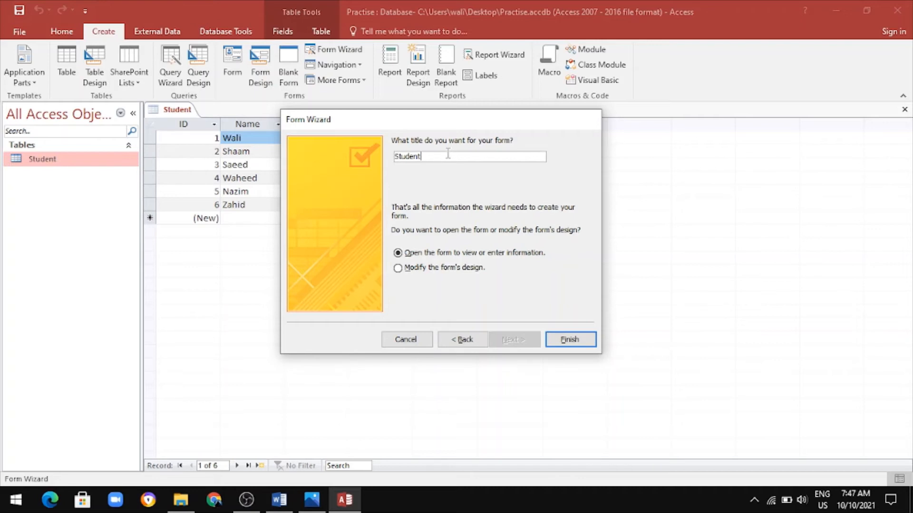
pyautogui.write('_Form')
pyautogui.click(405, 155)
pyautogui.click(398, 253)
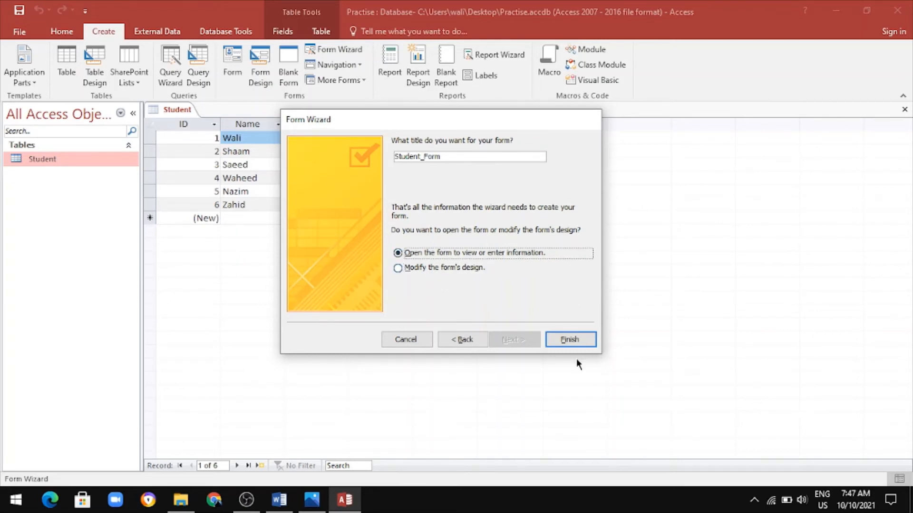
pyautogui.click(567, 339)
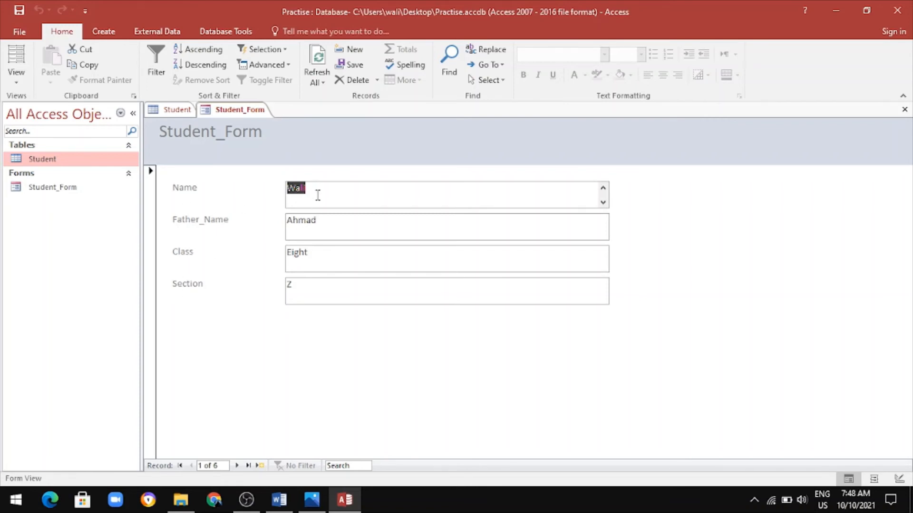
# - Browse forward through the records of Student_Form from the first to the fifth
pyautogui.click(315, 195)
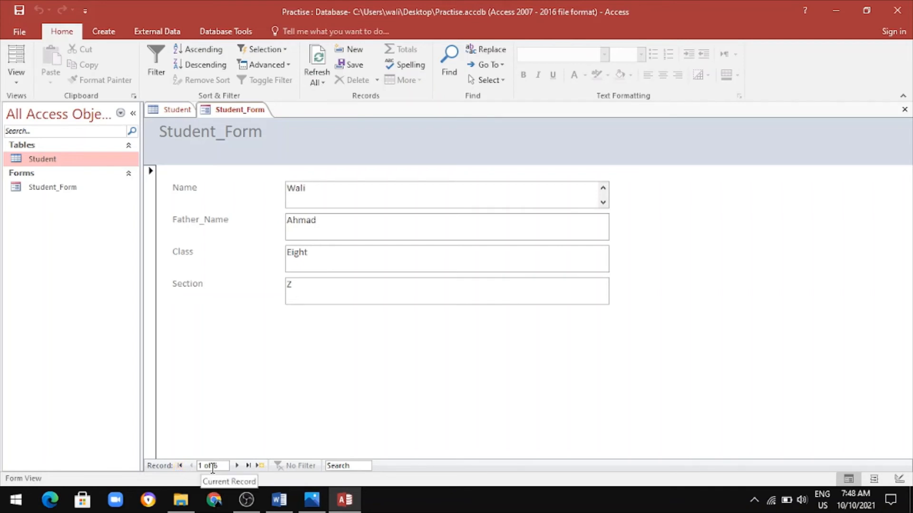
pyautogui.click(237, 465)
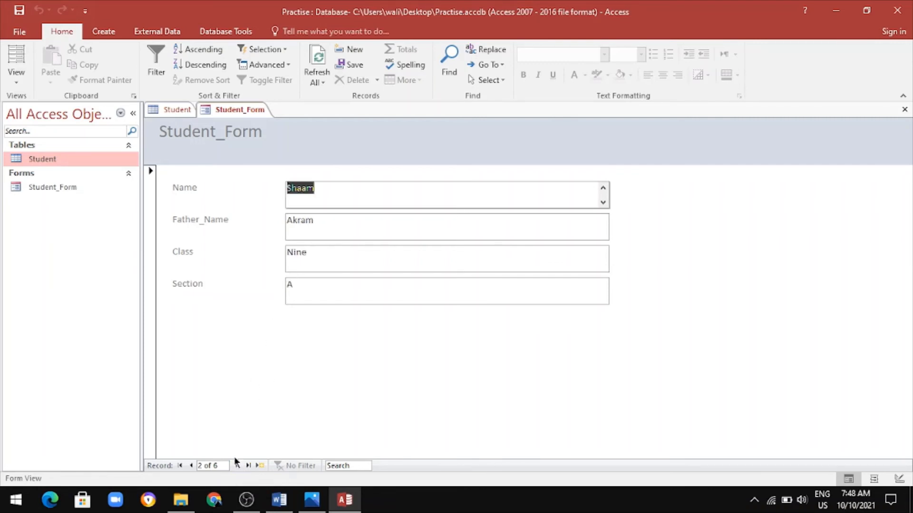
pyautogui.click(237, 466)
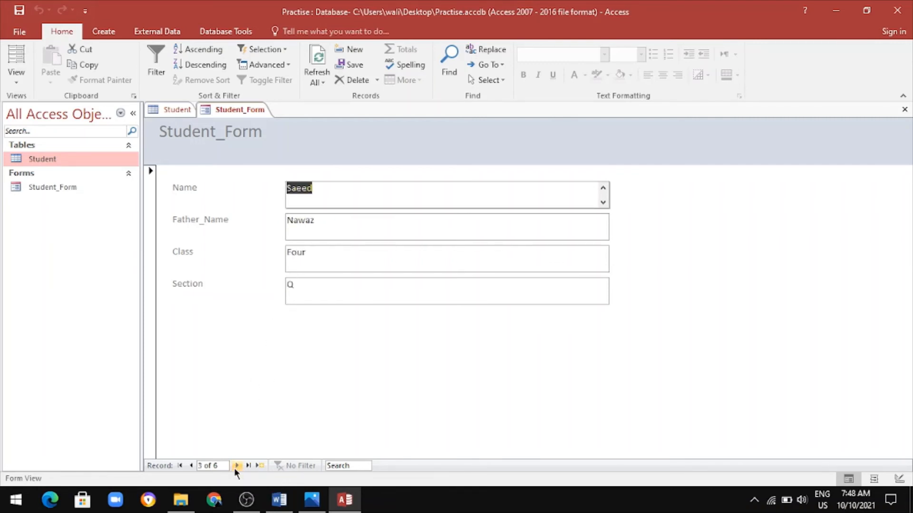
pyautogui.click(237, 466)
pyautogui.click(237, 466)
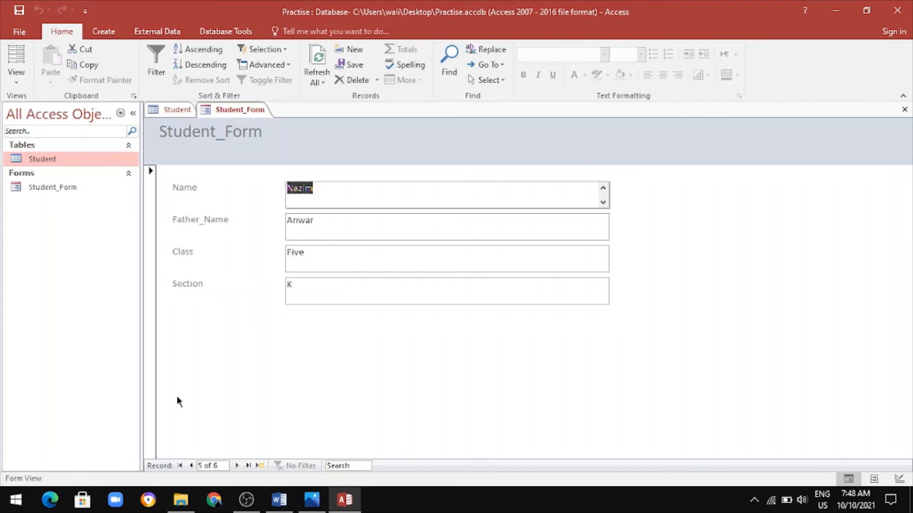
# - View the Student table for comparison, then return to Student_Form and browse from the first record to the last
pyautogui.doubleClick(32, 161)
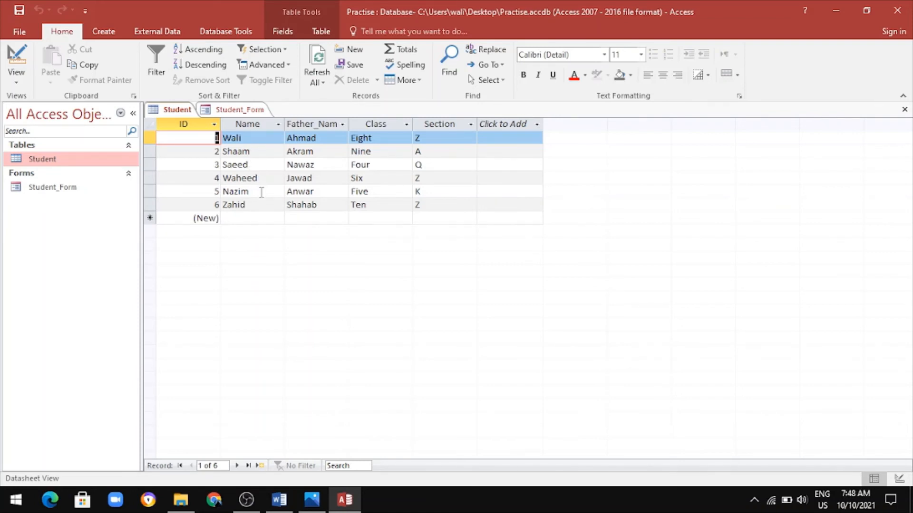
pyautogui.doubleClick(52, 188)
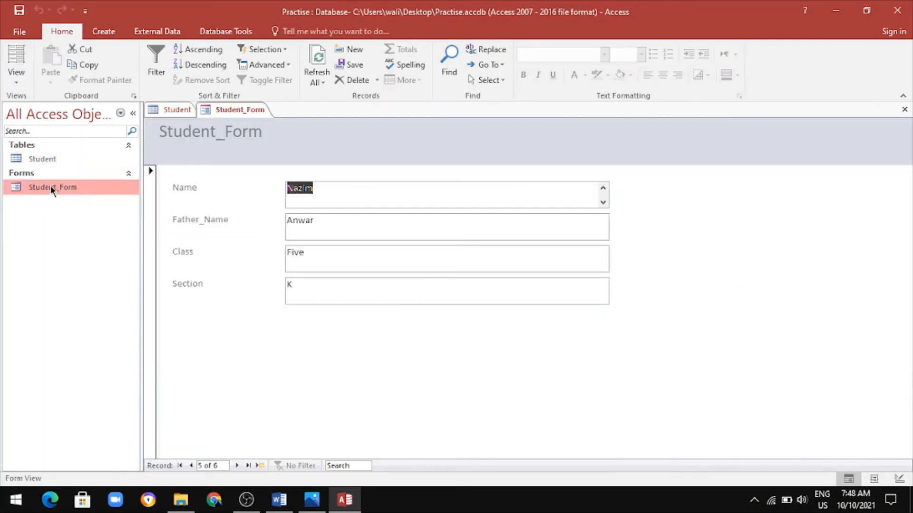
pyautogui.click(179, 467)
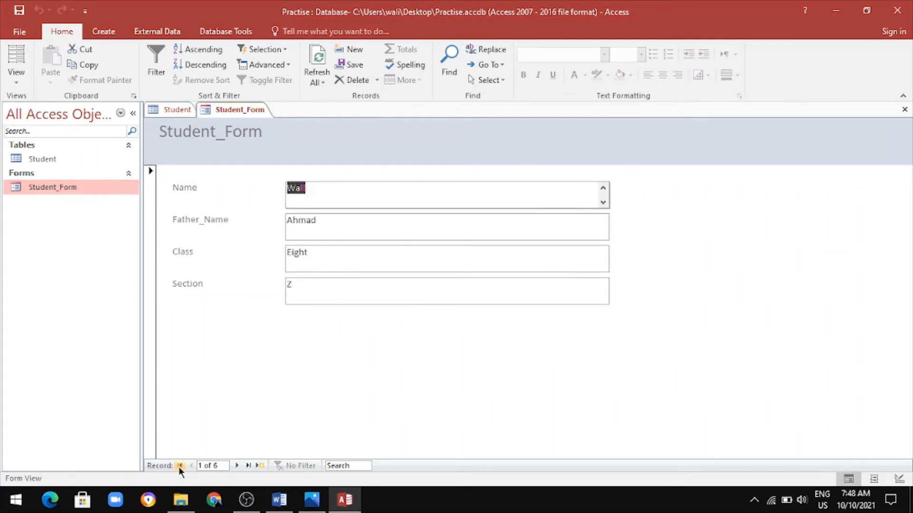
pyautogui.click(237, 466)
pyautogui.click(237, 467)
pyautogui.click(237, 466)
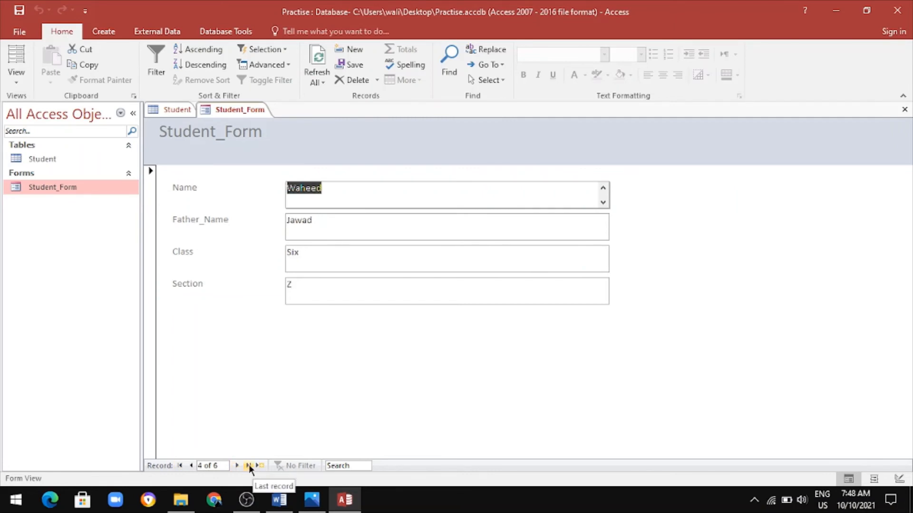
pyautogui.click(248, 466)
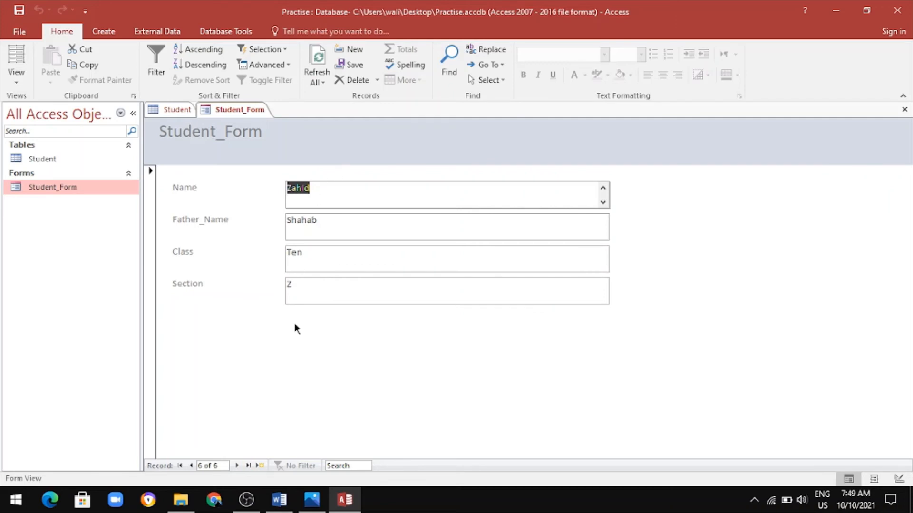
# - Add a new record through Student_Form with the student's name, father's name, class Nine and section Q, and advance to a blank record
pyautogui.click(257, 467)
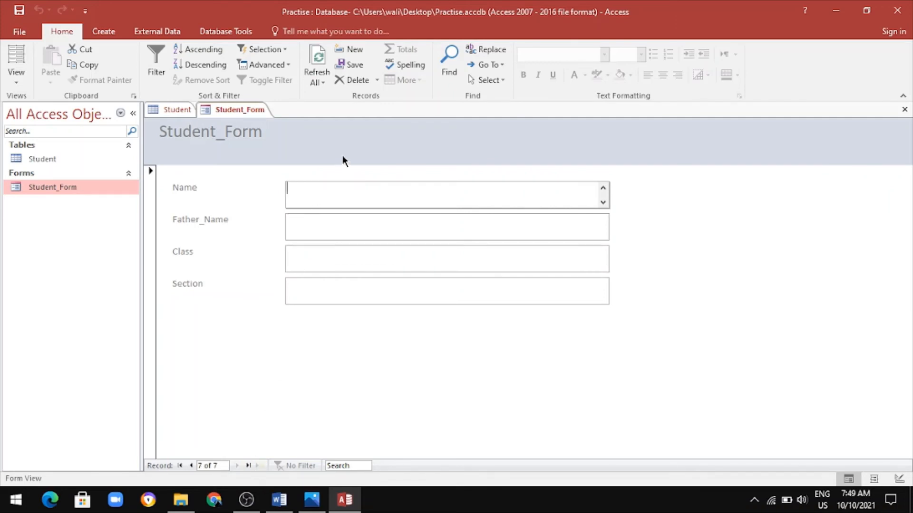
pyautogui.write('Zaheer')
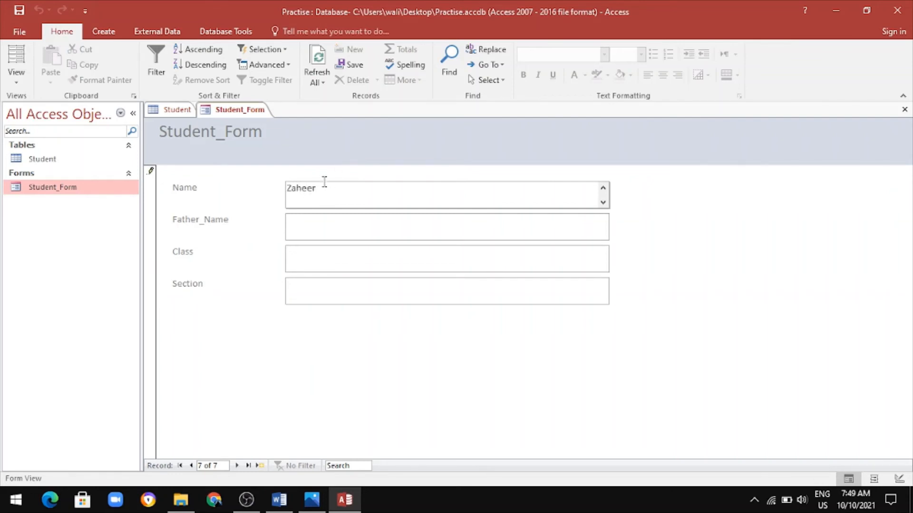
pyautogui.click(312, 226)
pyautogui.write('Akr')
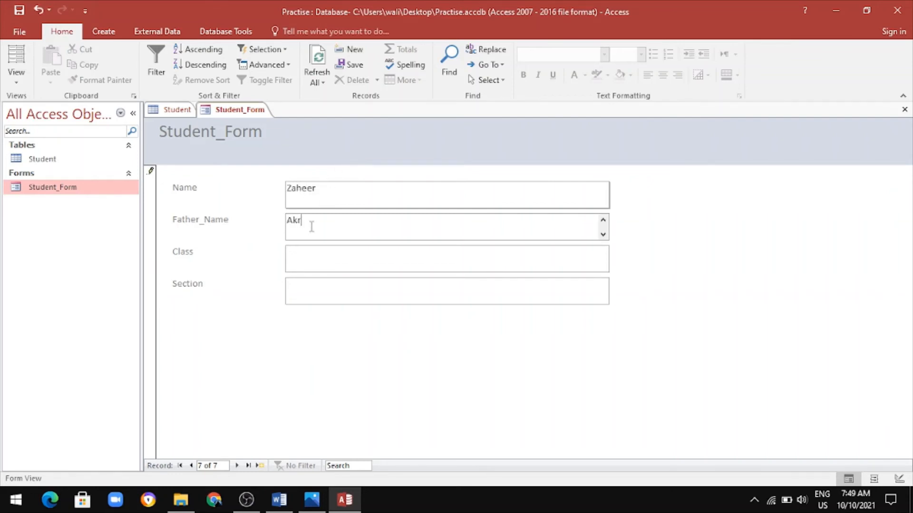
pyautogui.write('am')
pyautogui.click(291, 253)
pyautogui.write('9')
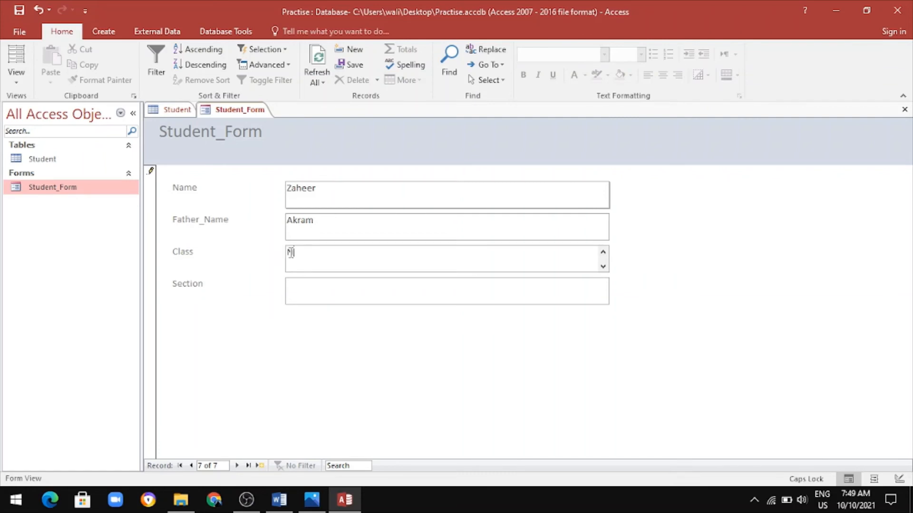
pyautogui.write('ine')
pyautogui.click(292, 283)
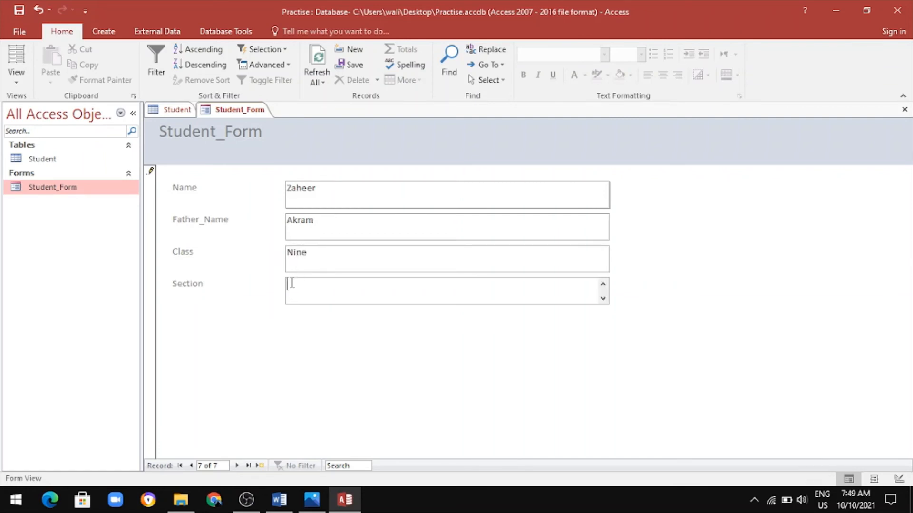
pyautogui.press('capslock')
pyautogui.write('Q')
pyautogui.press('capslock')
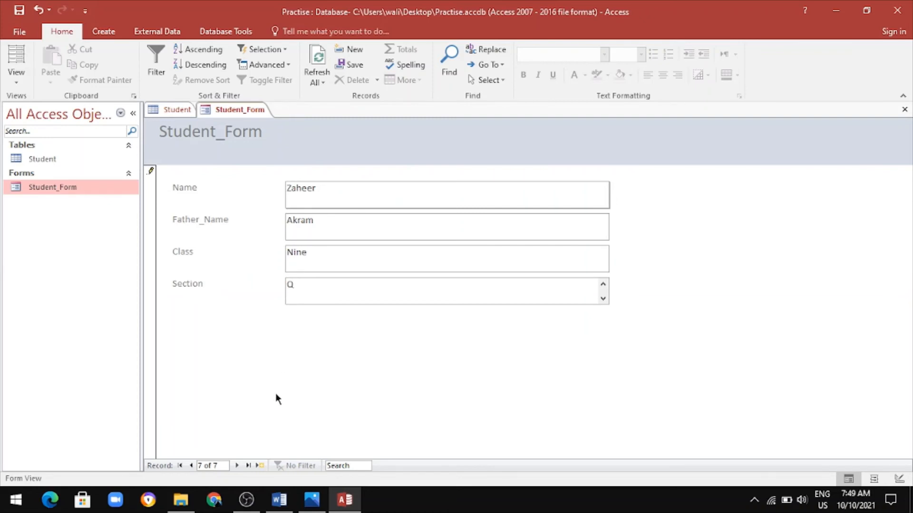
pyautogui.click(259, 466)
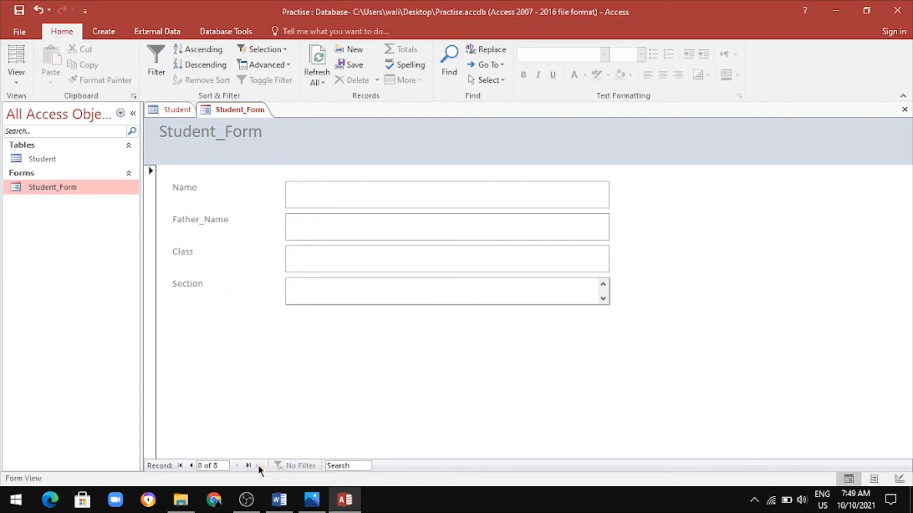
# - Return to the first record of the form and step forward to the newly added seventh record
pyautogui.click(179, 466)
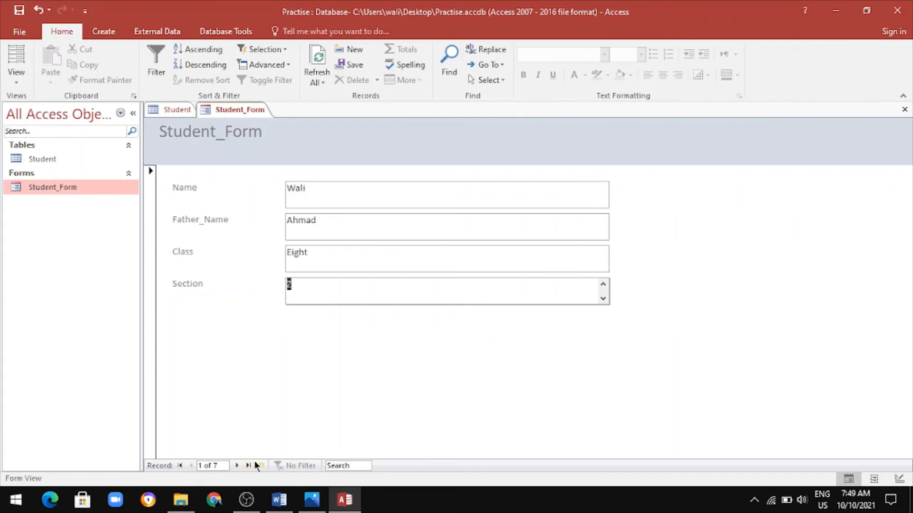
pyautogui.click(236, 466)
pyautogui.click(236, 466)
pyautogui.click(236, 466)
pyautogui.click(237, 466)
pyautogui.click(236, 466)
pyautogui.click(237, 465)
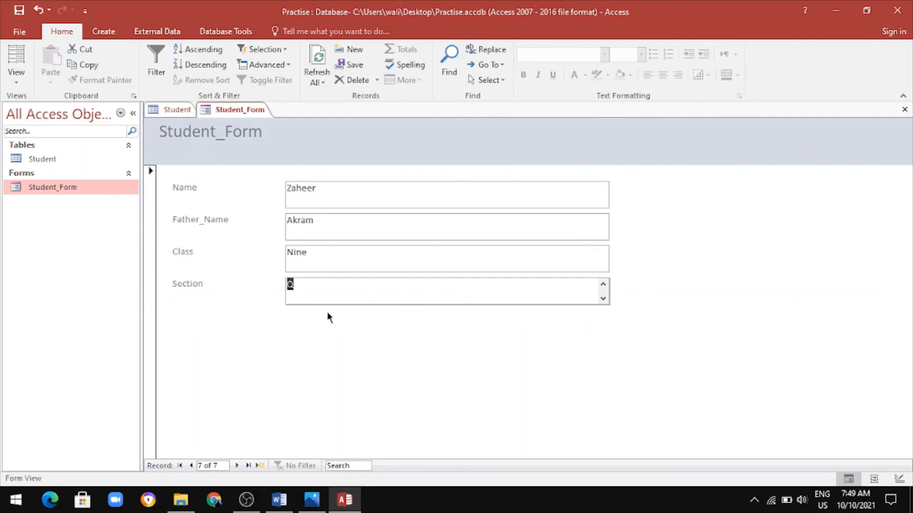
# - Search the form's records for the sixth student by name
pyautogui.click(348, 465)
pyautogui.press('capslock')
pyautogui.write('Z')
pyautogui.press('capslock')
pyautogui.write('a')
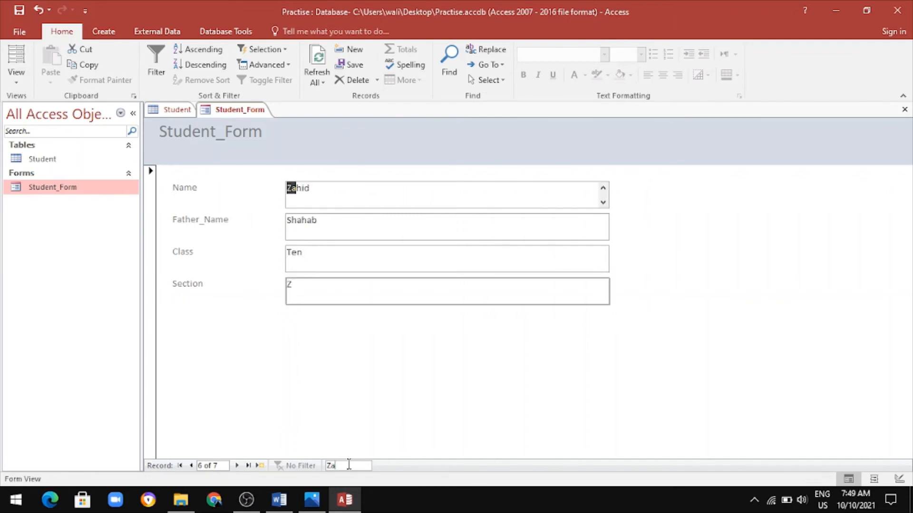
pyautogui.write('hid')
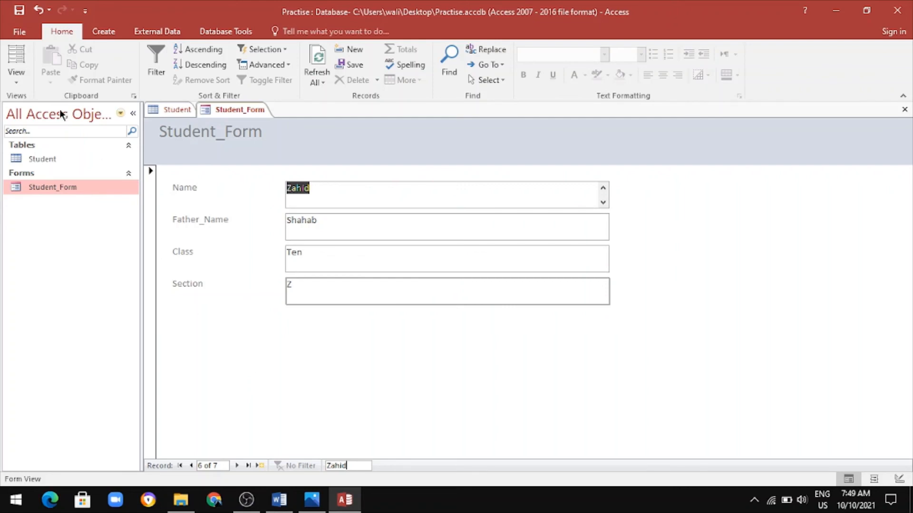
# - Switch Student_Form to Layout View and shrink the Name text box to about 2.63" wide and one text line high
pyautogui.click(15, 80)
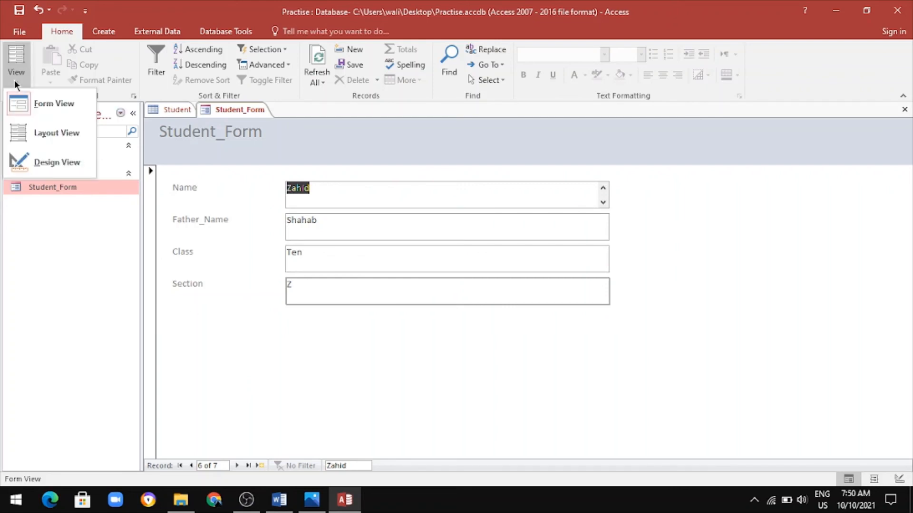
pyautogui.click(50, 135)
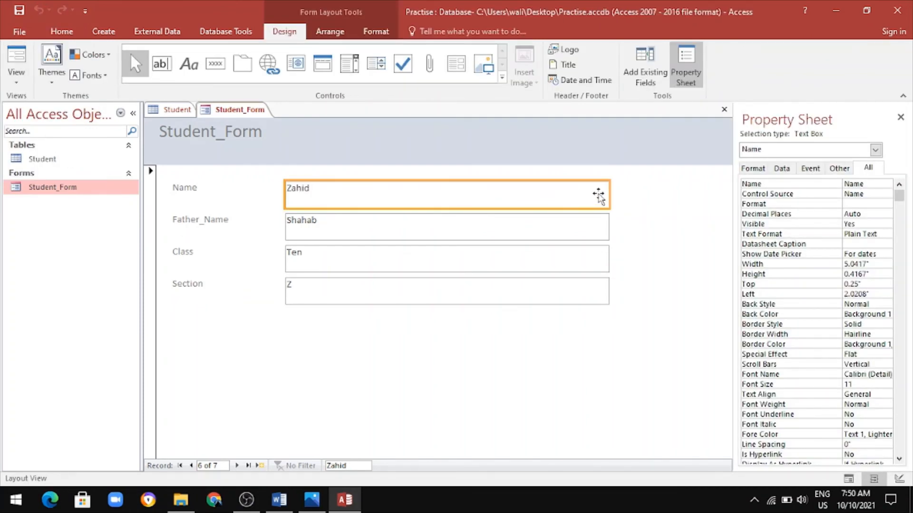
pyautogui.moveTo(607, 190); pyautogui.dragTo(454, 189)
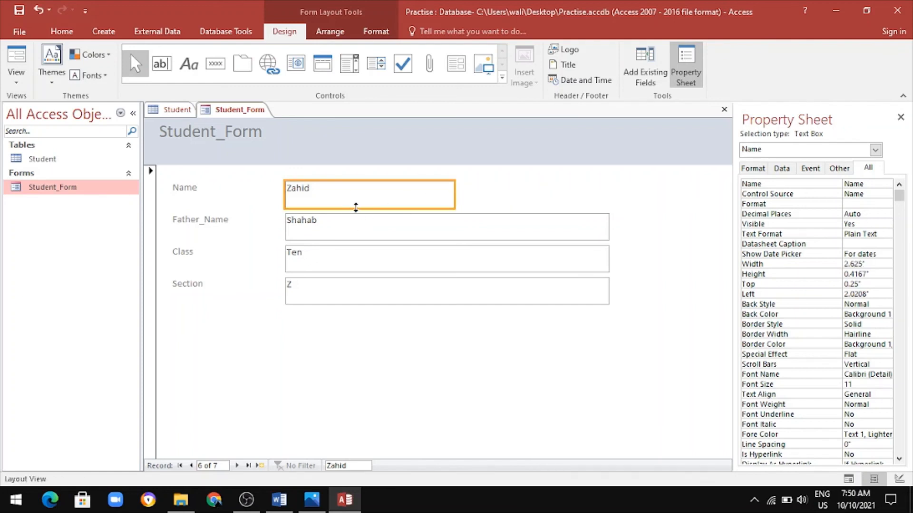
pyautogui.moveTo(355, 207); pyautogui.dragTo(356, 195)
# - Shrink the Father_Name text box to about 2.63" wide and 0.24" high
pyautogui.click(366, 230)
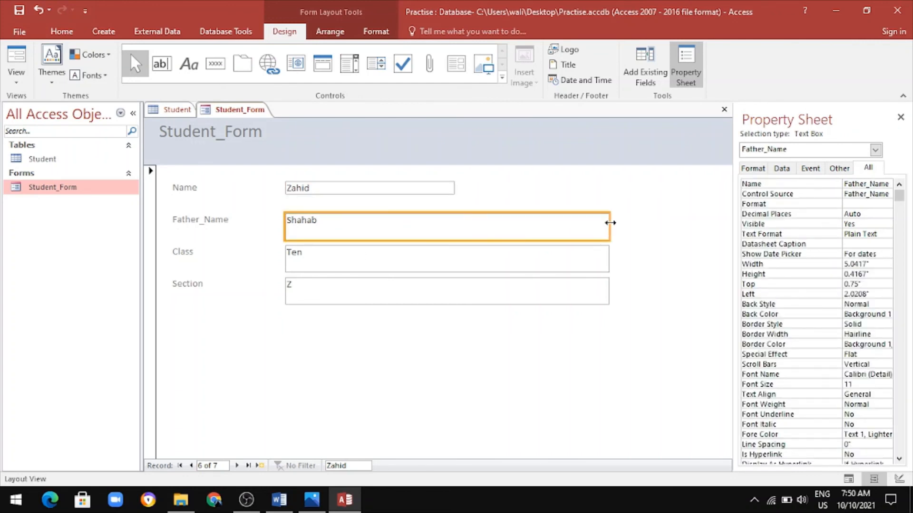
pyautogui.moveTo(609, 224); pyautogui.dragTo(455, 217)
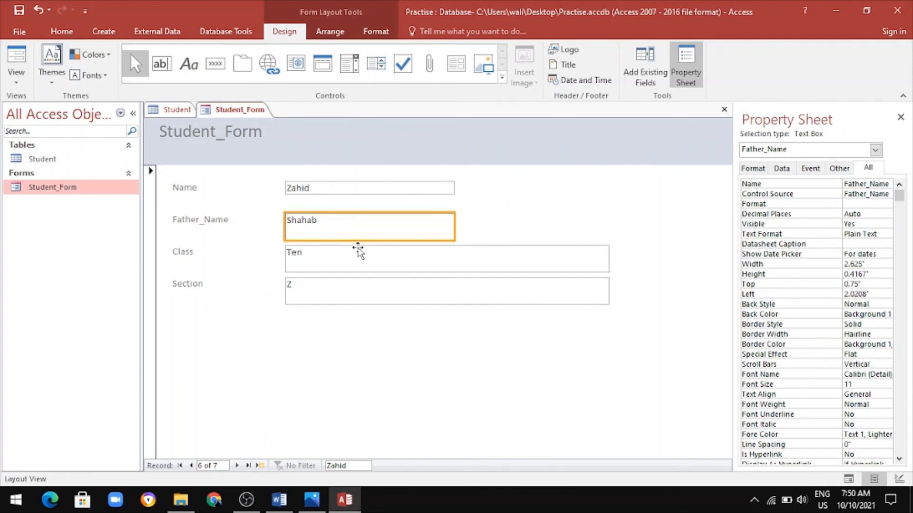
pyautogui.moveTo(359, 240); pyautogui.dragTo(358, 229)
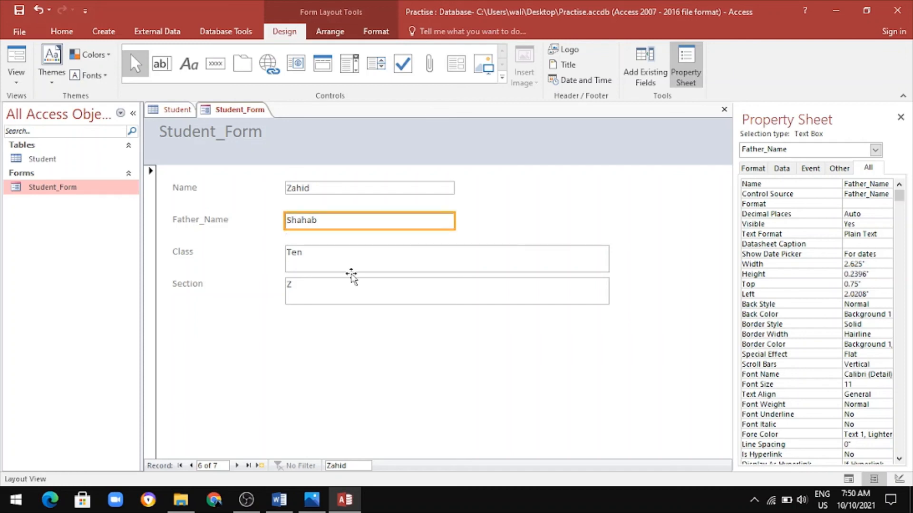
# - Shrink the Class text box to about 2.58" wide and 0.2" high
pyautogui.click(350, 262)
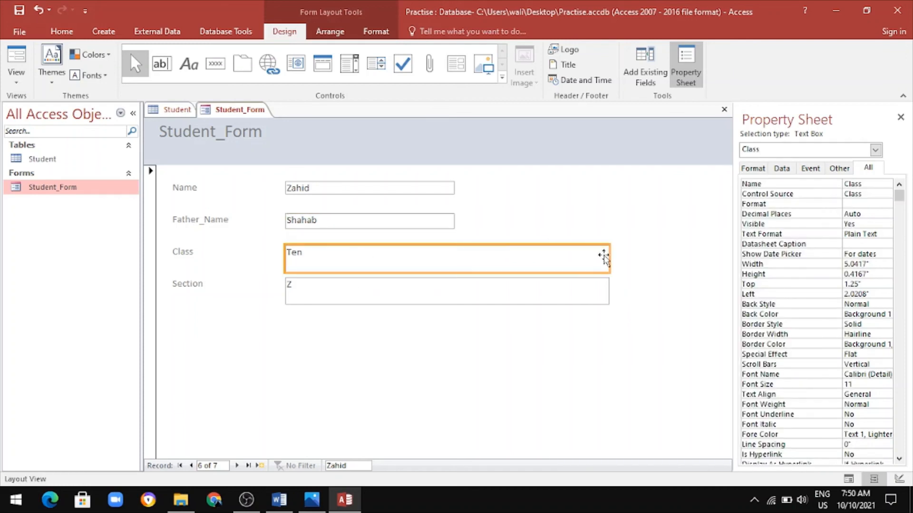
pyautogui.moveTo(610, 257); pyautogui.dragTo(452, 257)
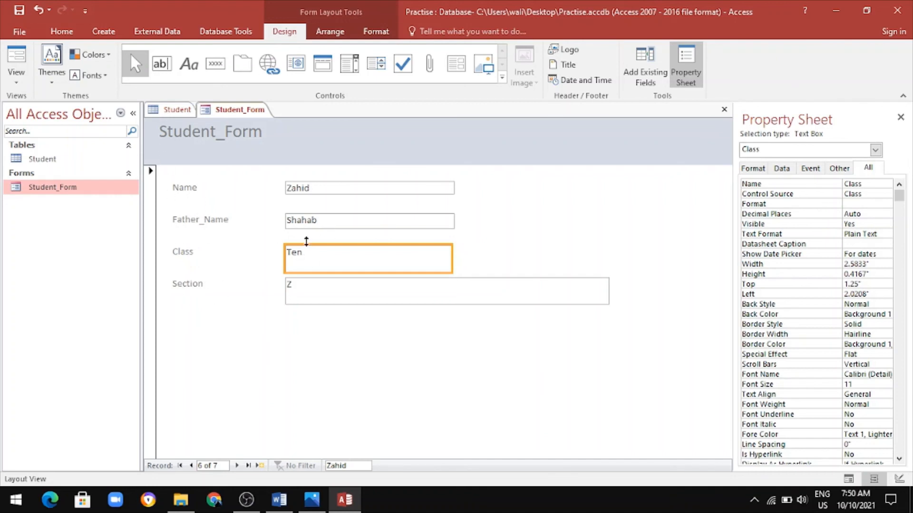
pyautogui.moveTo(353, 272); pyautogui.dragTo(356, 258)
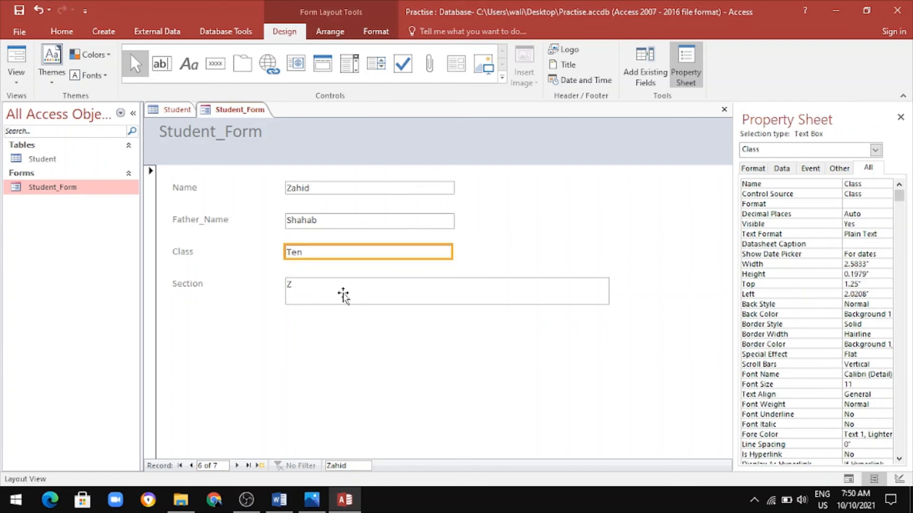
# - Shrink the Section text box to about the width of the Name text box and one text line high
pyautogui.click(343, 292)
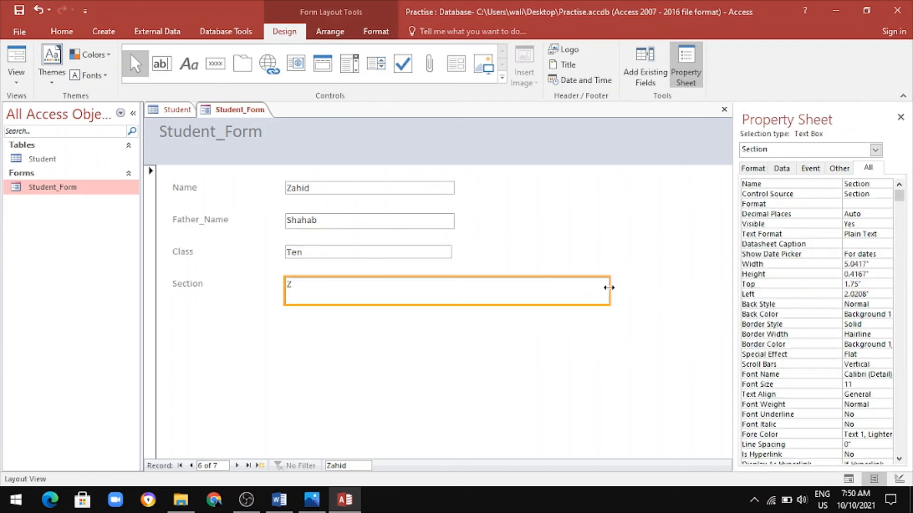
pyautogui.moveTo(609, 288); pyautogui.dragTo(457, 284)
pyautogui.moveTo(345, 304); pyautogui.dragTo(344, 291)
pyautogui.click(178, 287)
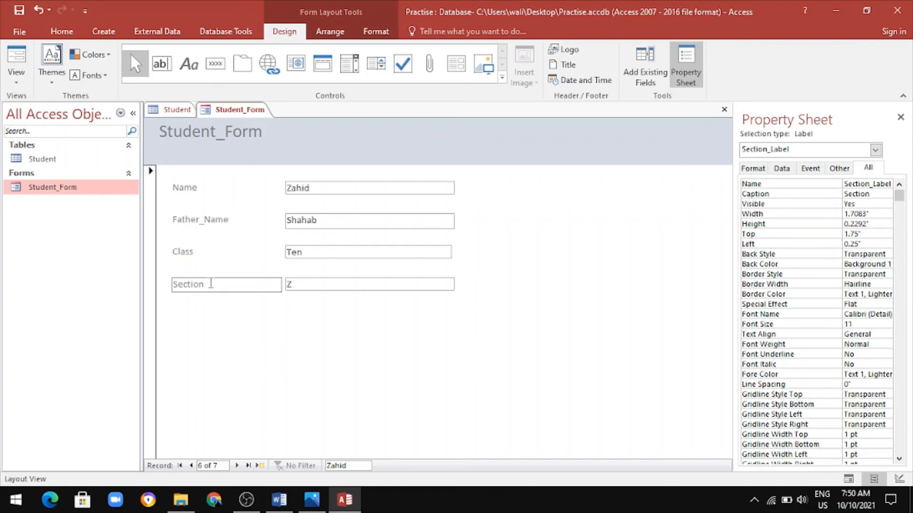
# - Edit the Father_Name label's text to read Father Name, with a space instead of the underscore
pyautogui.click(230, 213)
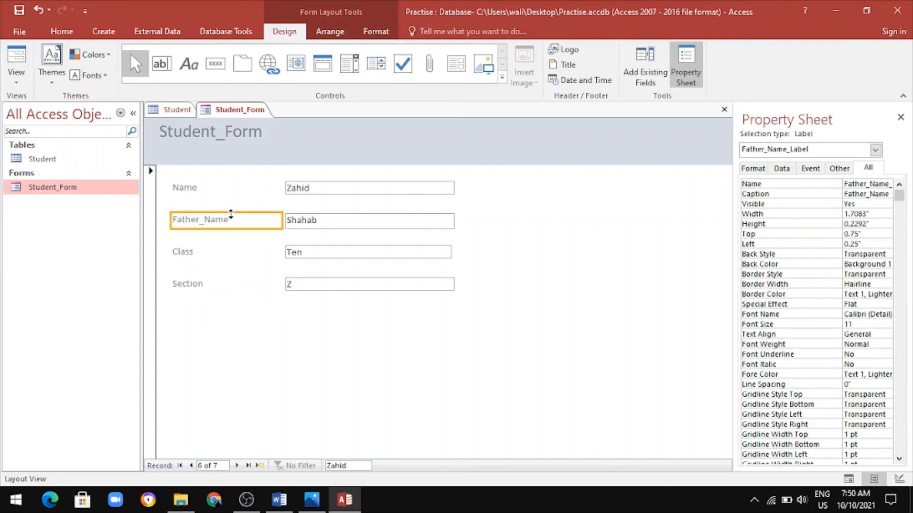
pyautogui.click(207, 219)
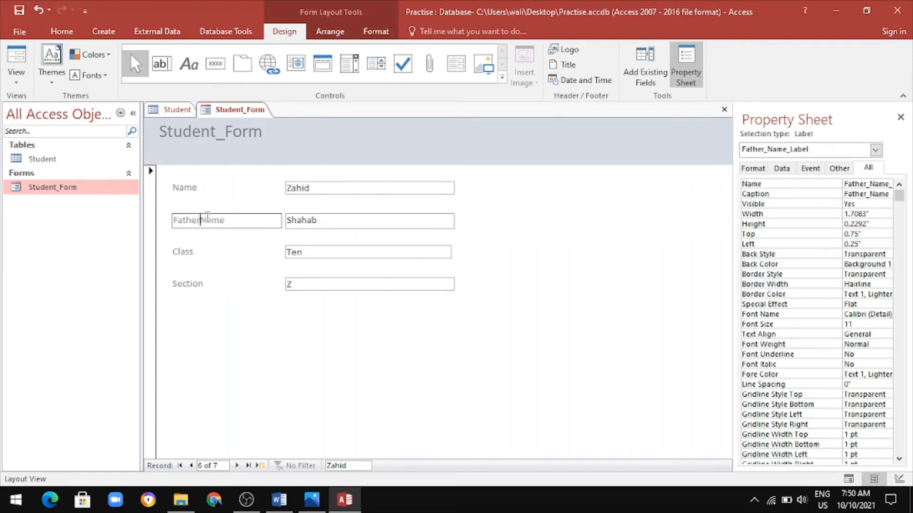
pyautogui.click(212, 327)
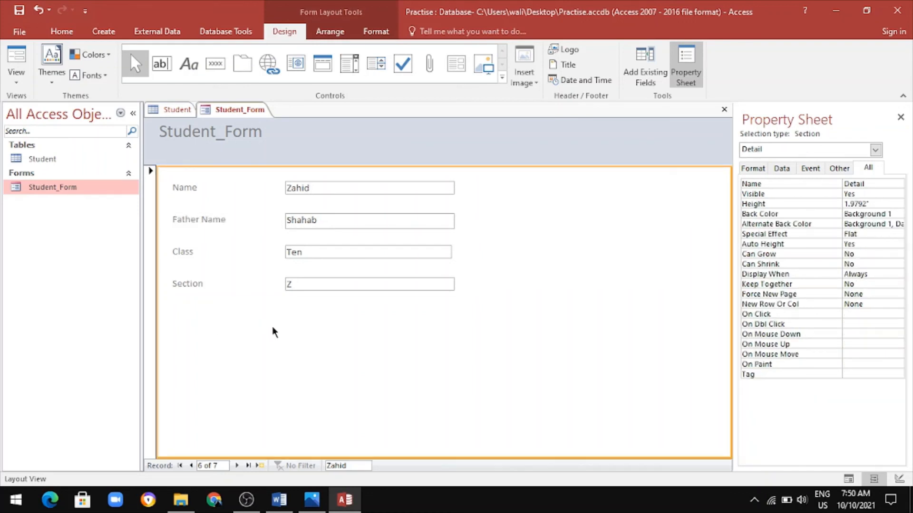
# - Open the Student table briefly, and return to Student_Form
pyautogui.doubleClick(48, 161)
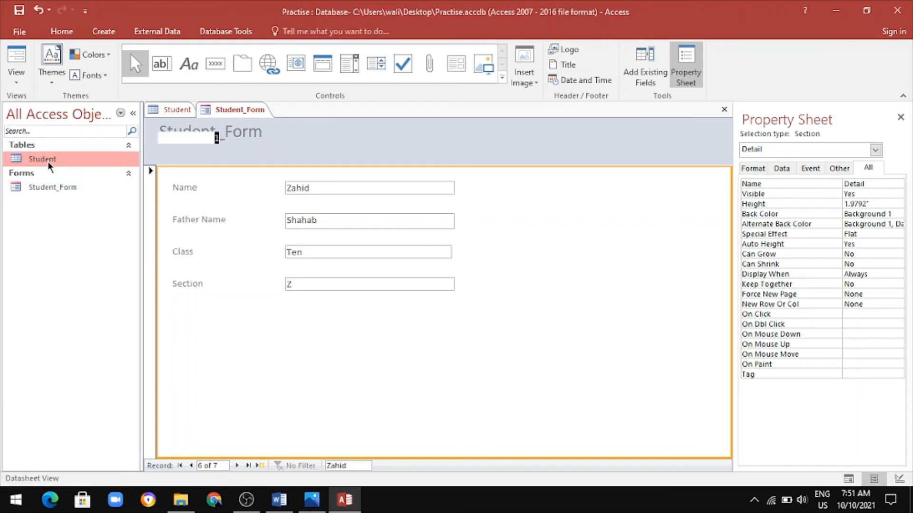
pyautogui.click(33, 186)
pyautogui.doubleClick(32, 187)
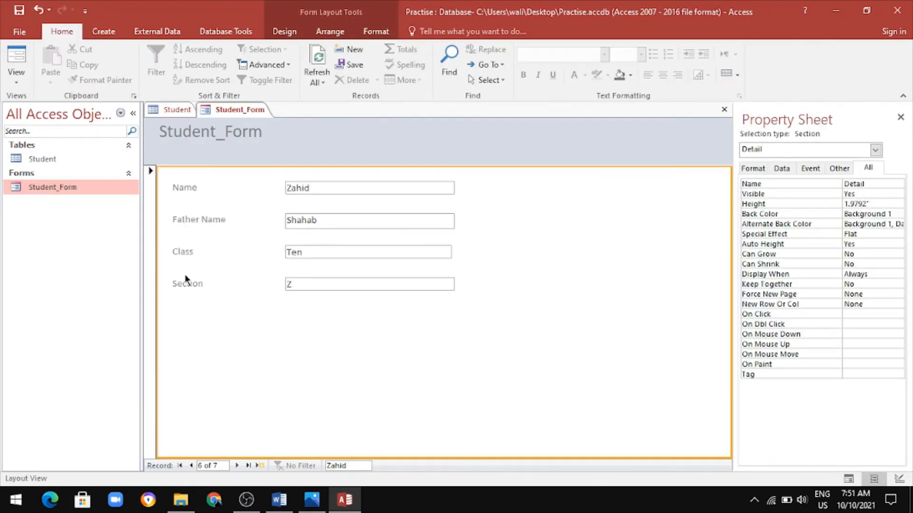